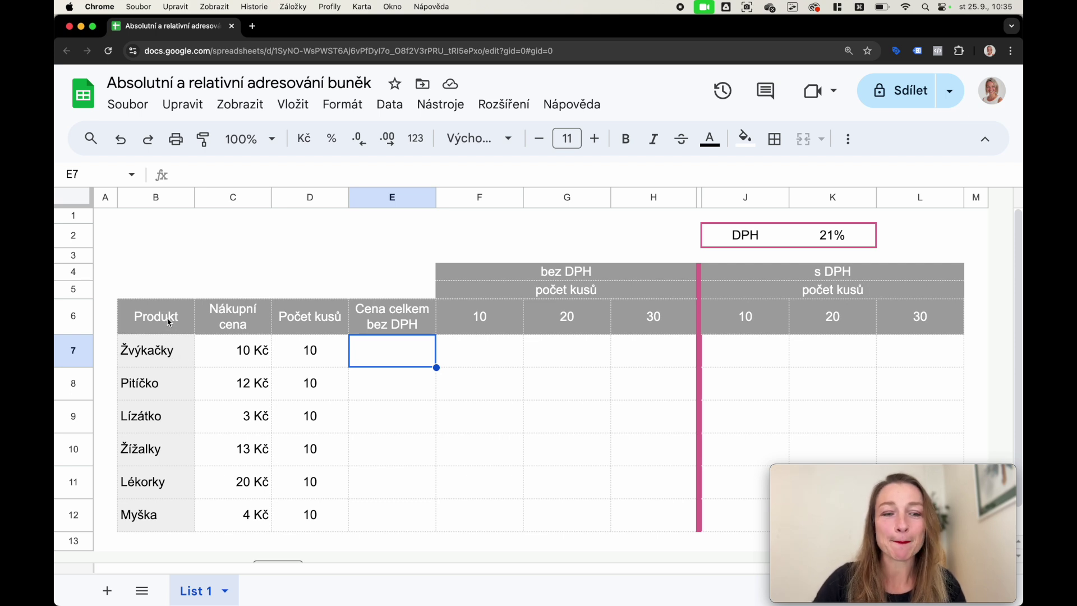
- Review the Produkt, Nákupní cena and Počet kusů columns and the source values for Žvýkačky in row 7
left_click_drag(168, 321, 167, 457)
left_click_drag(247, 323, 243, 505)
left_click_drag(308, 320, 310, 509)
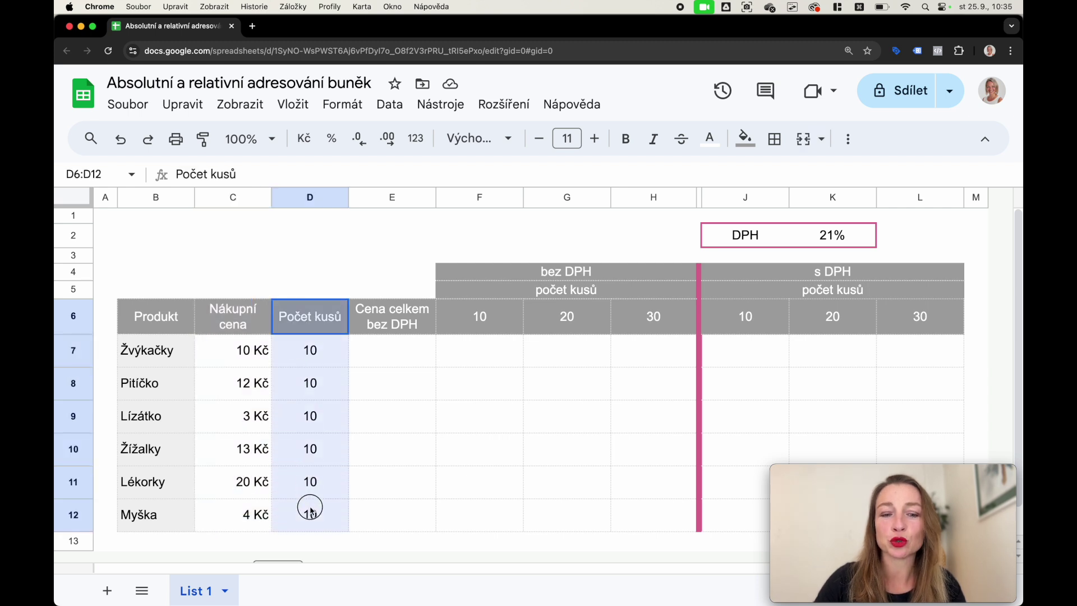
left_click(376, 357)
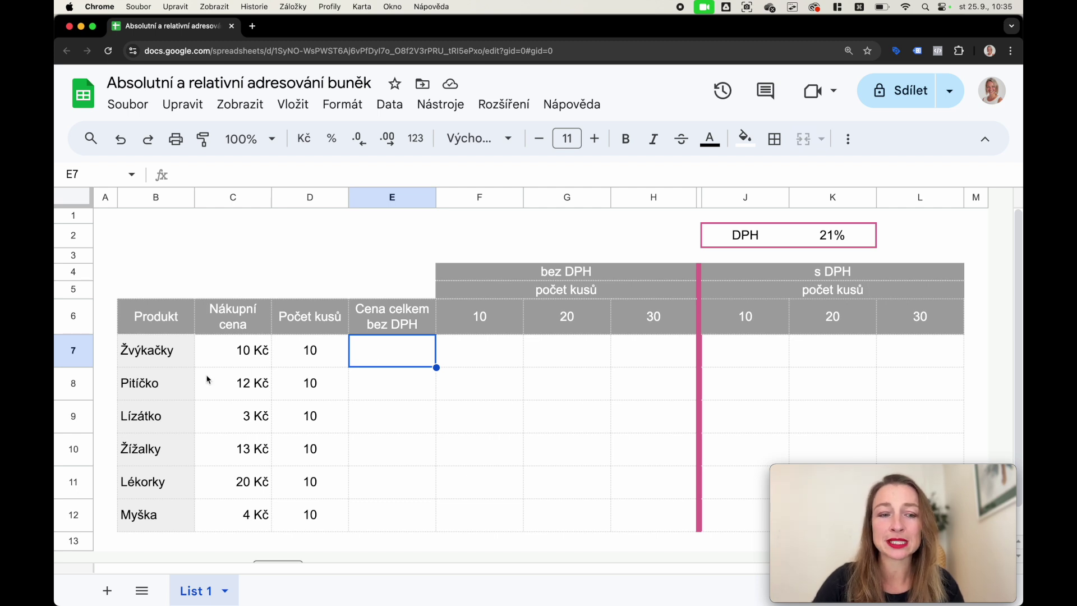
left_click(296, 353)
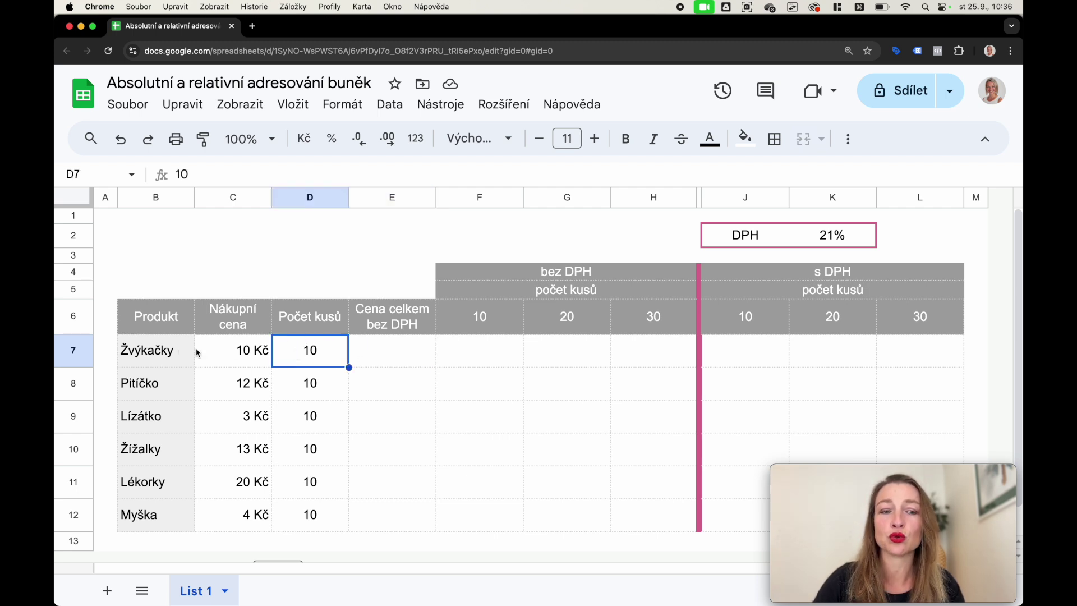
left_click(237, 357)
- Calculate the total price without DPH for Žvýkačky in E7 with =C7*D7 and fill the formula down to E12
left_click(370, 366)
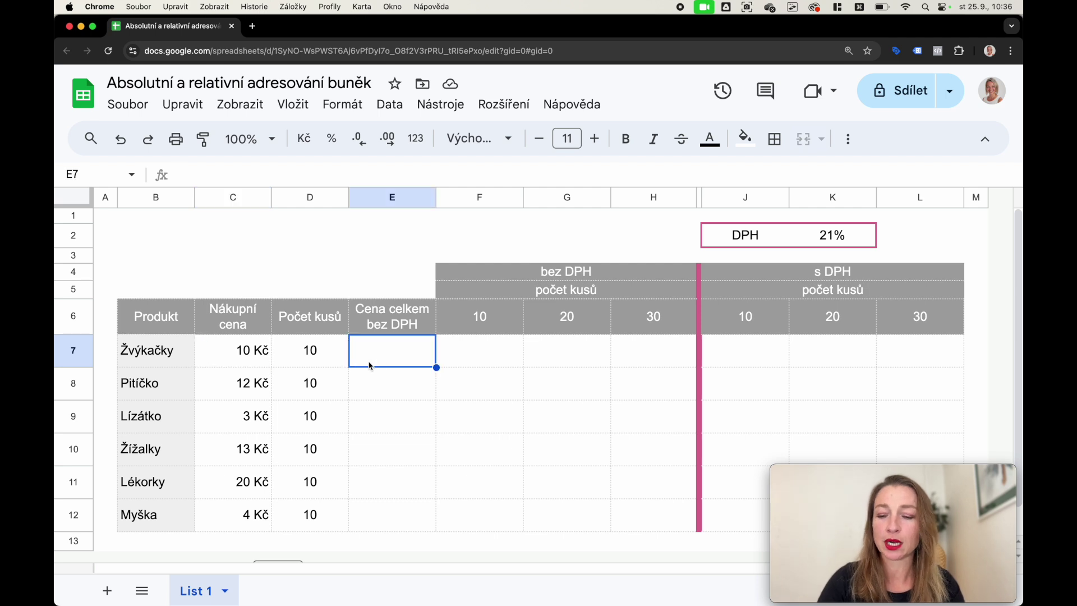
type("=")
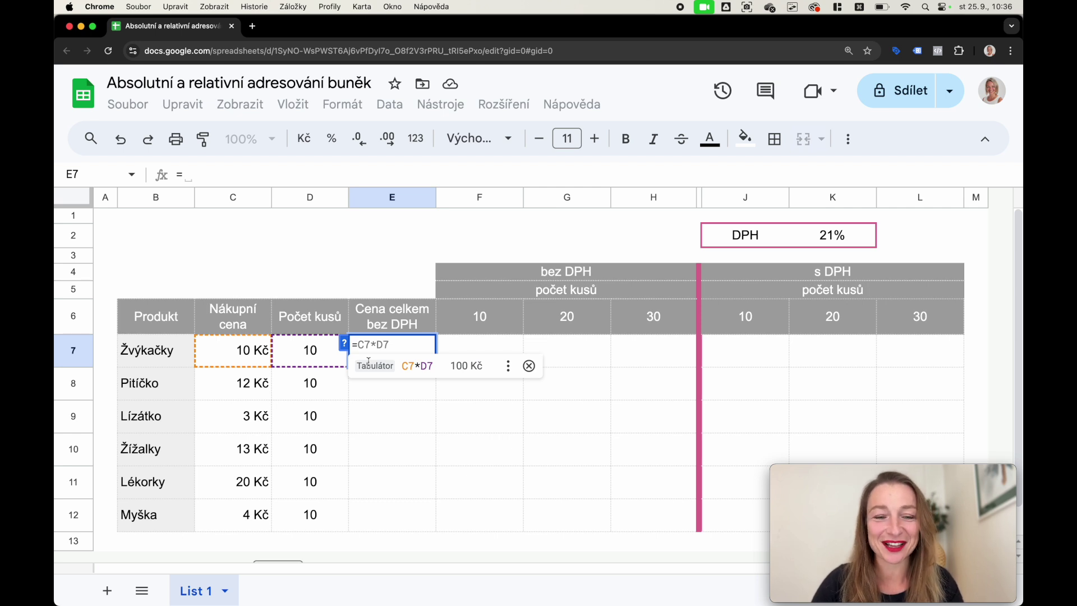
left_click(236, 356)
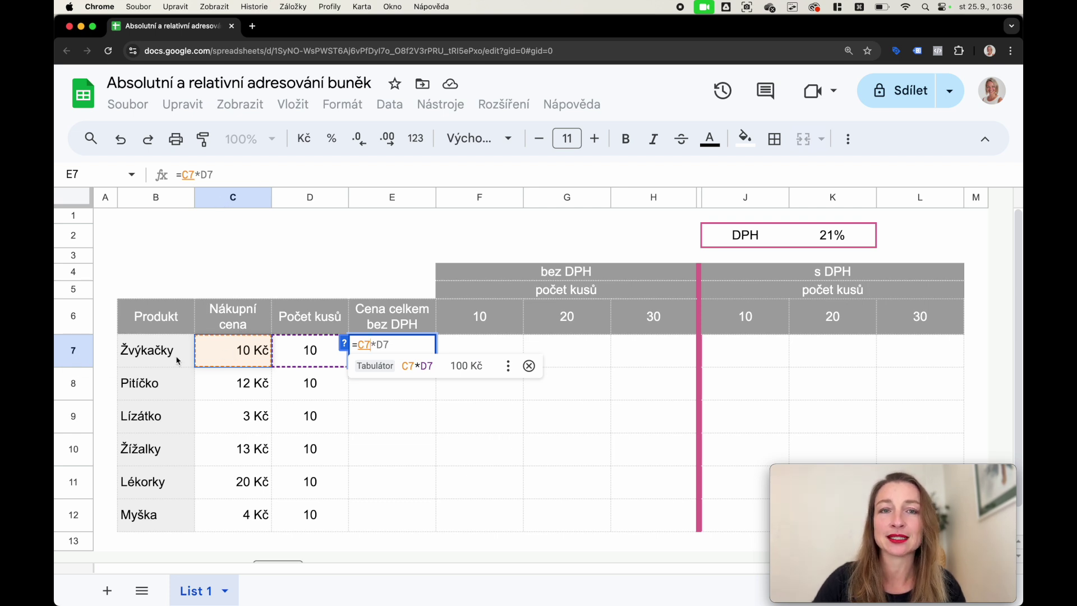
left_click(369, 344)
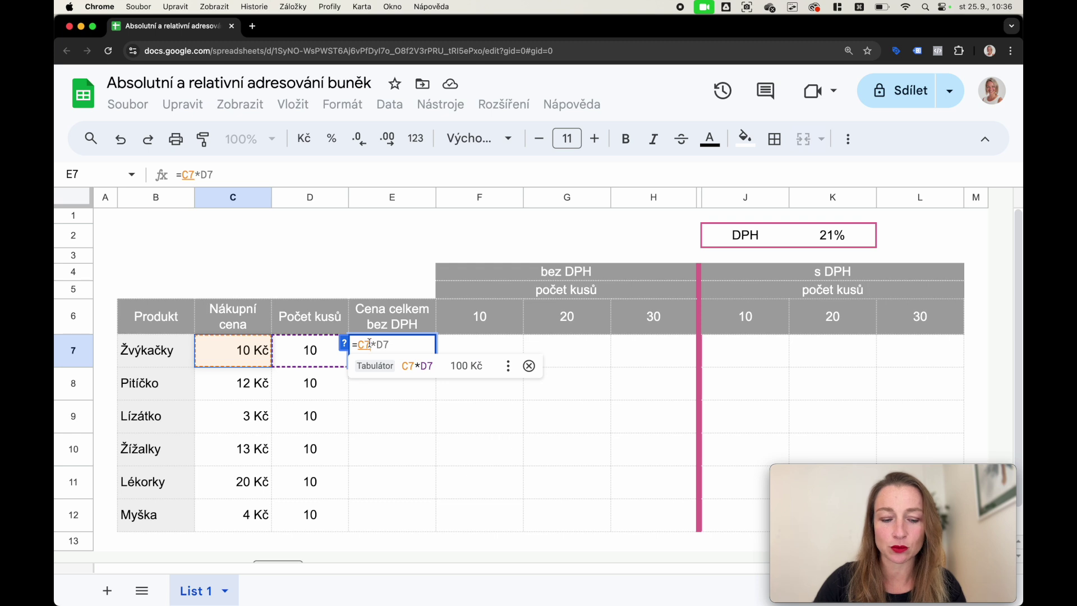
key("Right")
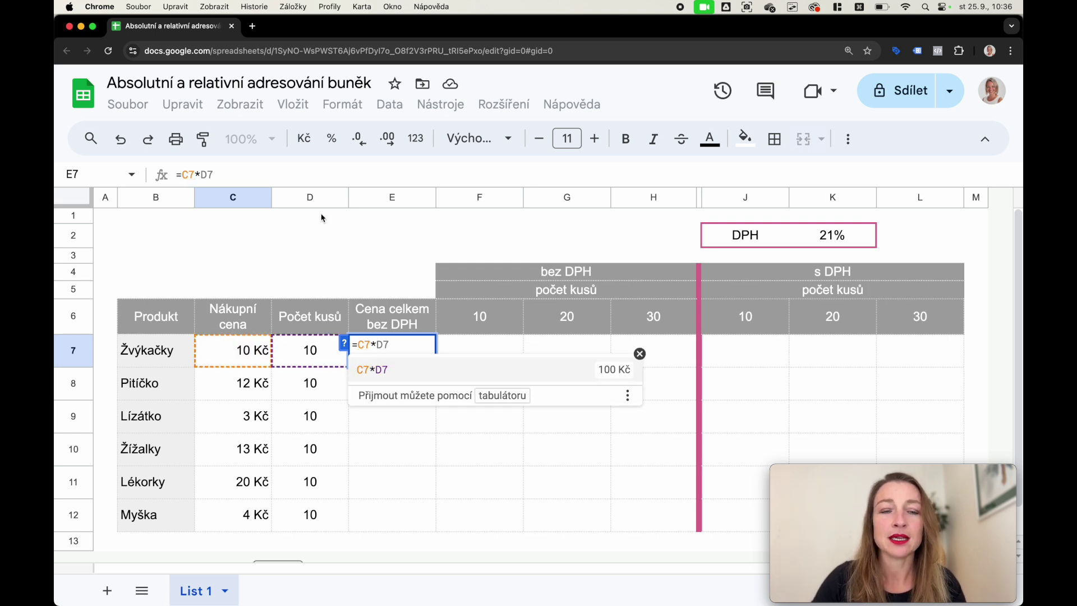
left_click(303, 354)
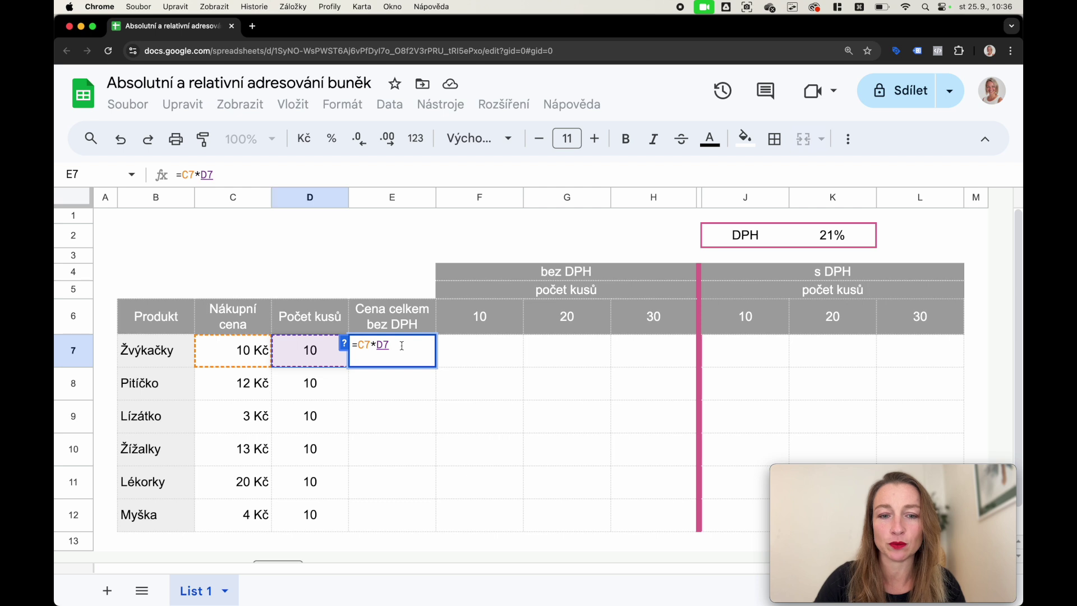
key("Return")
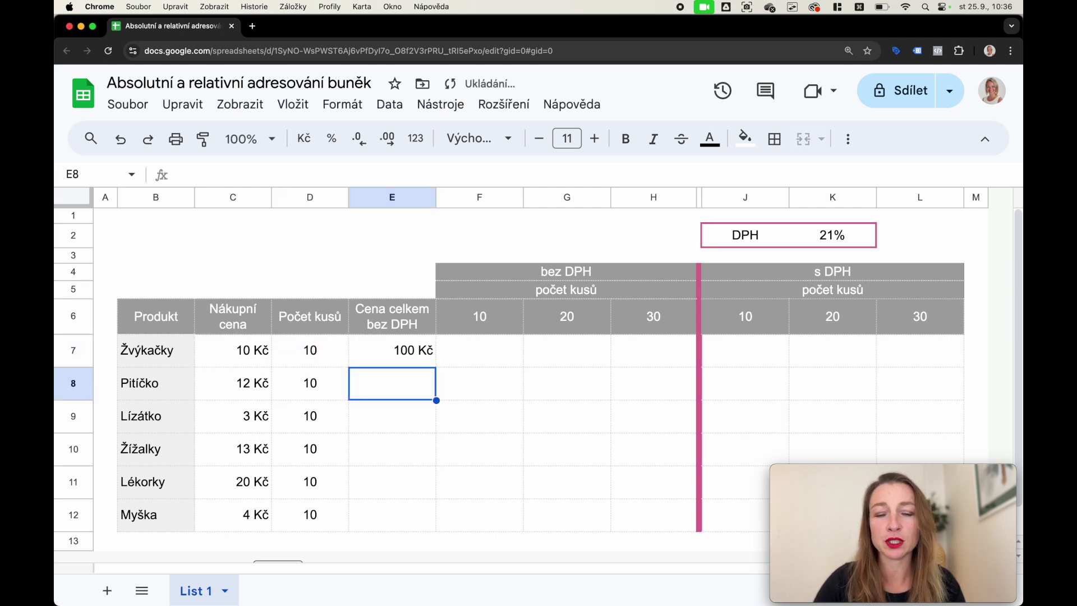
left_click(410, 352)
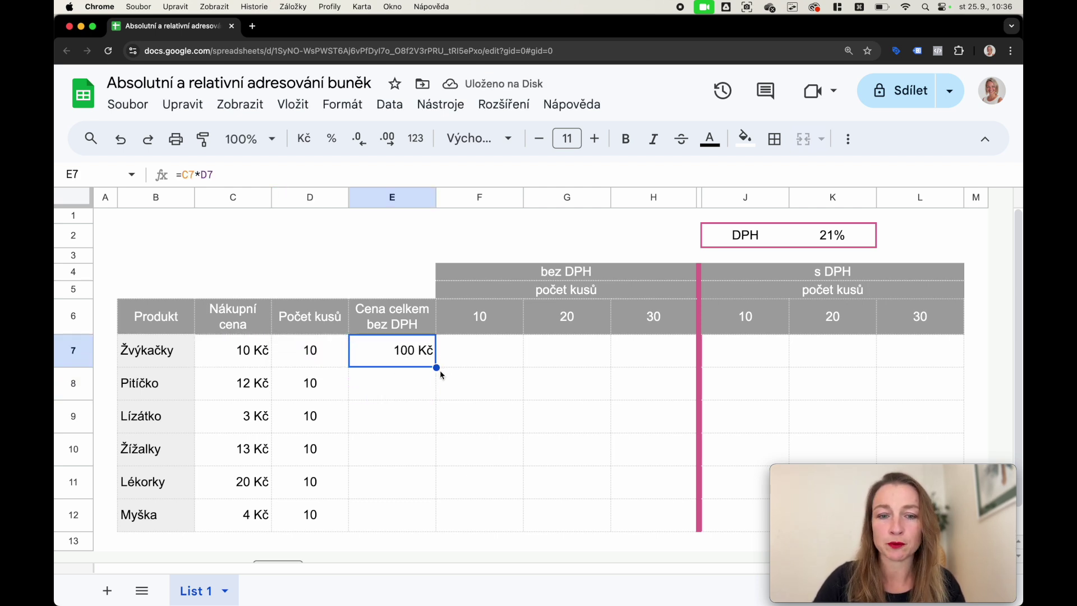
left_click_drag(436, 367, 431, 530)
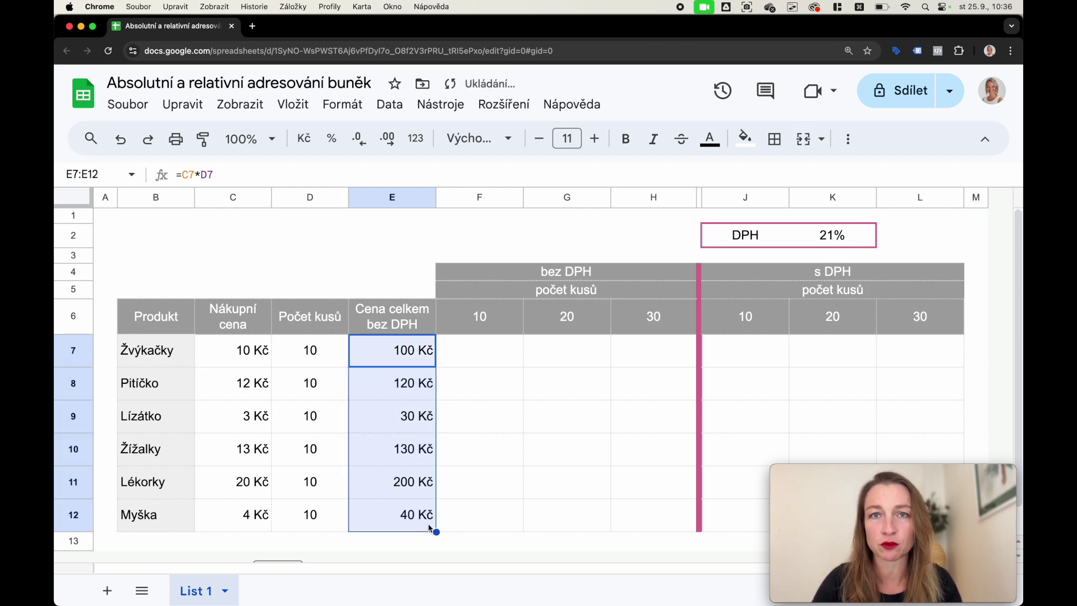
- Inspect the filled formulas in E8 and E9 to see which cells they reference
left_click(393, 429)
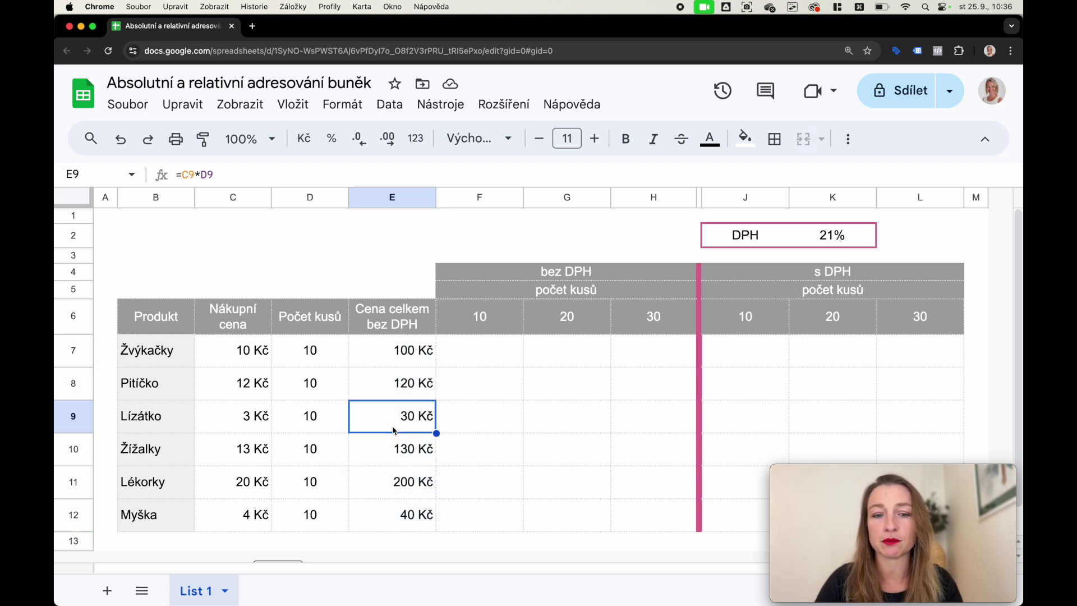
left_click(407, 386)
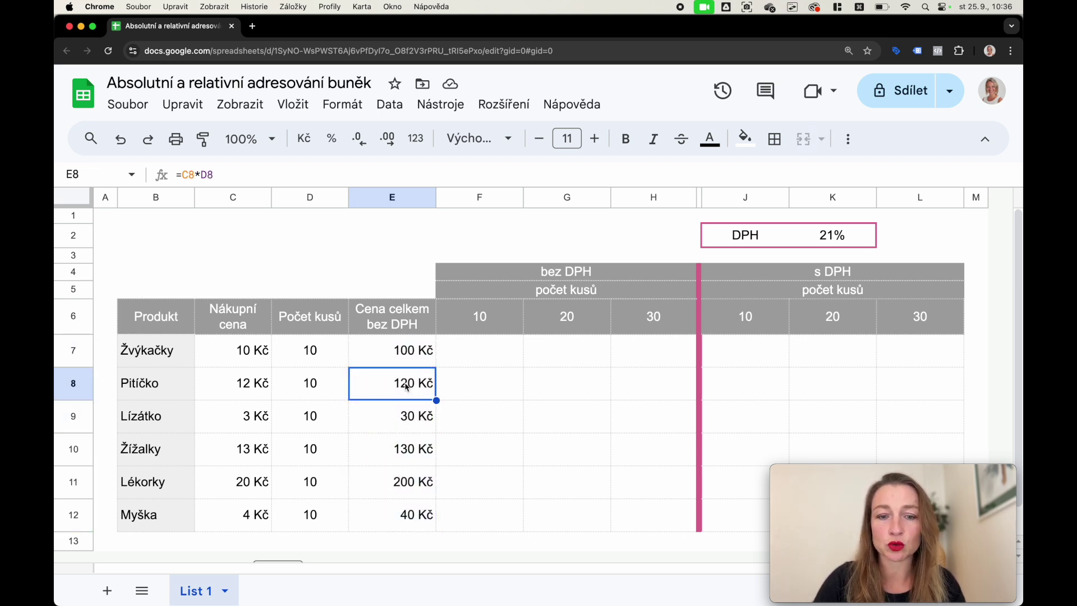
double_click(406, 385)
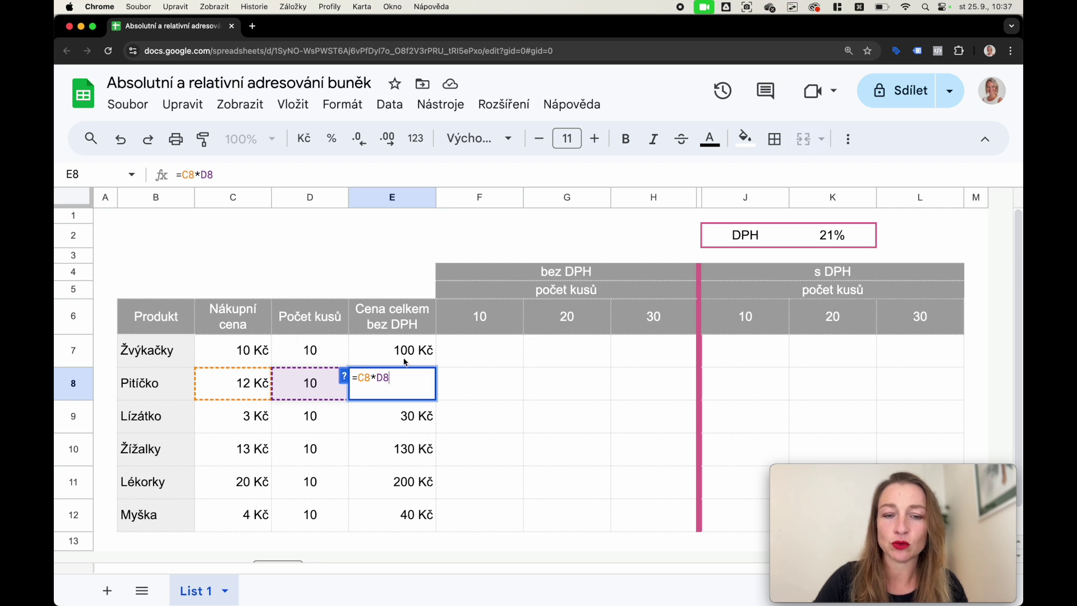
key("Return")
key("Return")
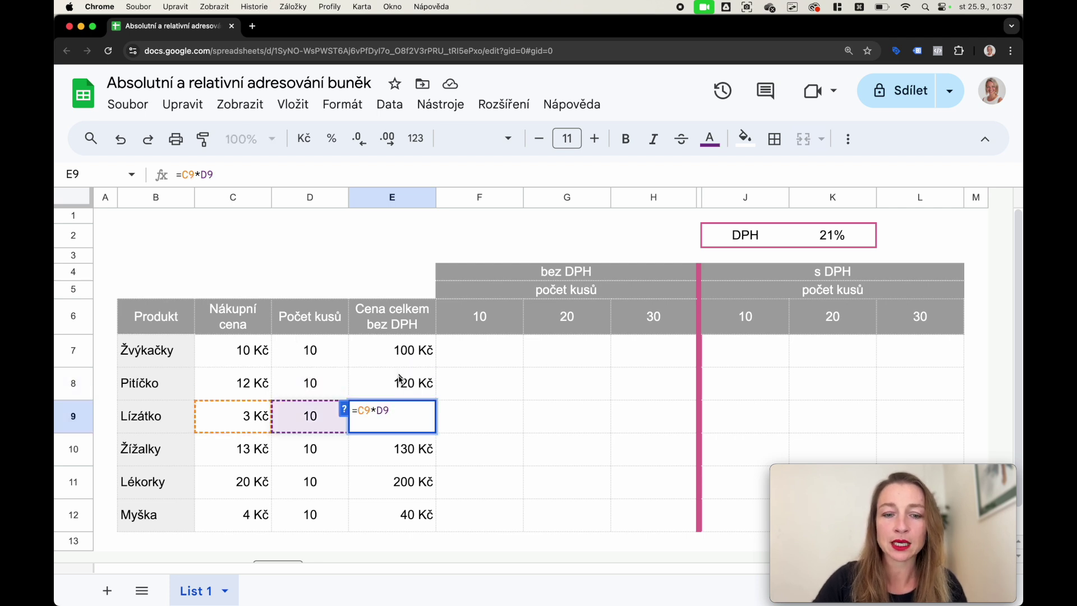
left_click(404, 398)
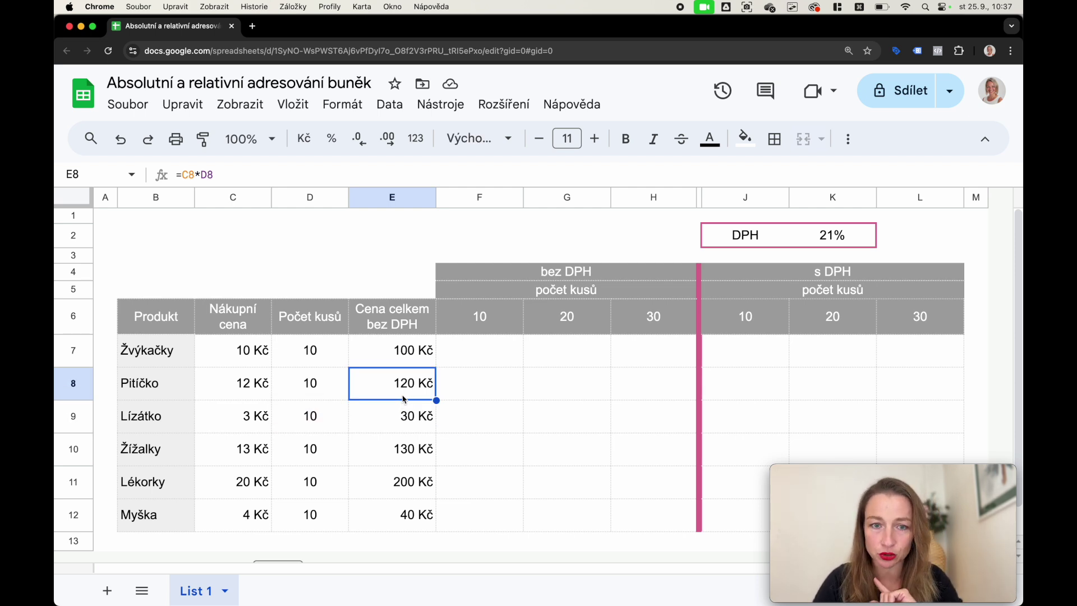
- Enter the formula =C7*F6 in F7 to multiply the purchase price by the piece count in the column header
left_click(480, 362)
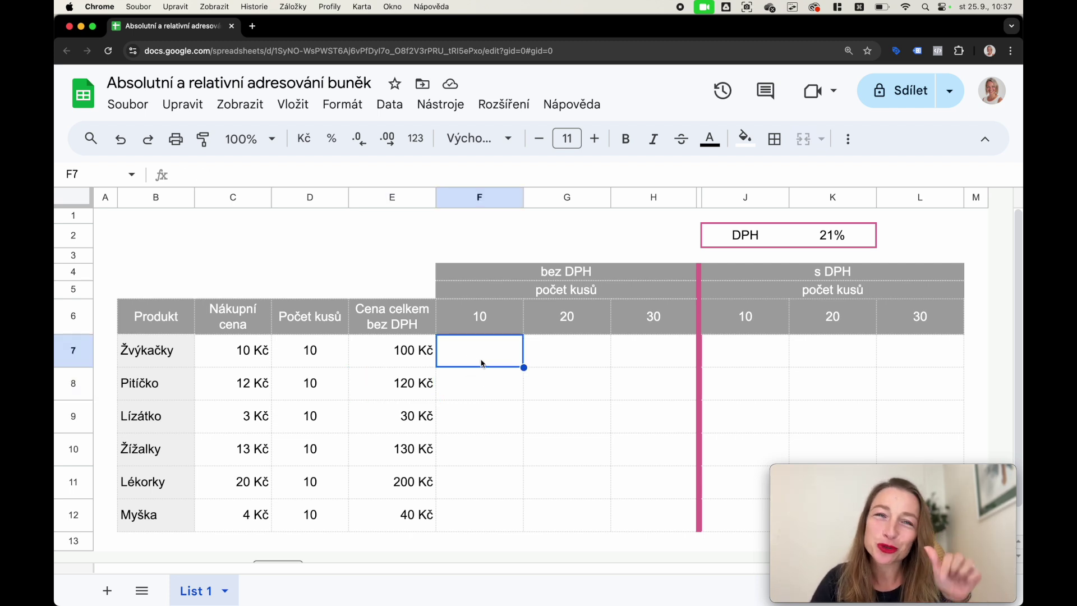
left_click(488, 332)
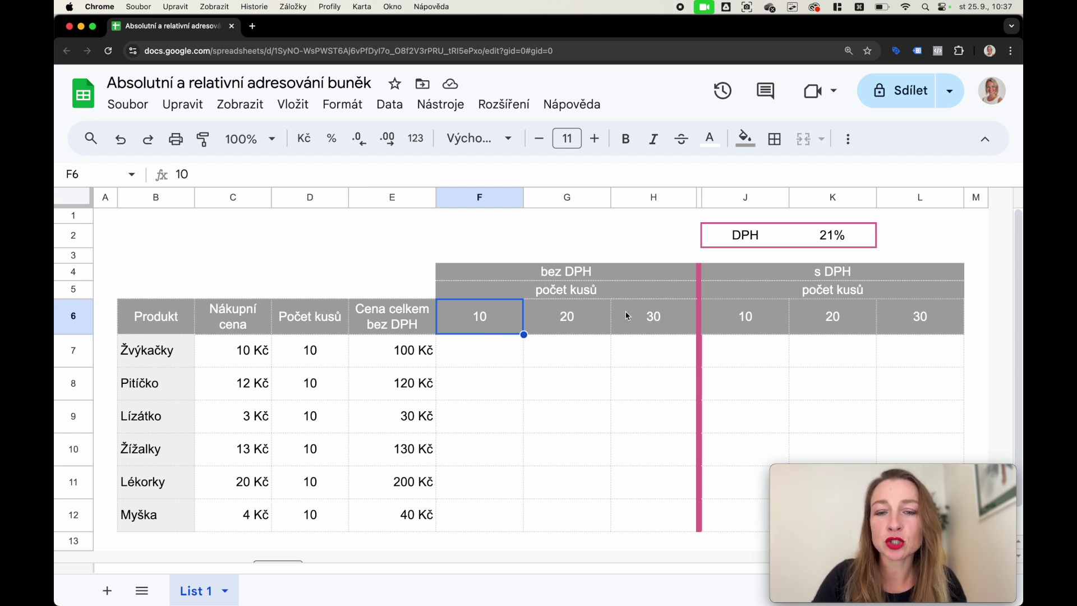
left_click(608, 320)
left_click(671, 325)
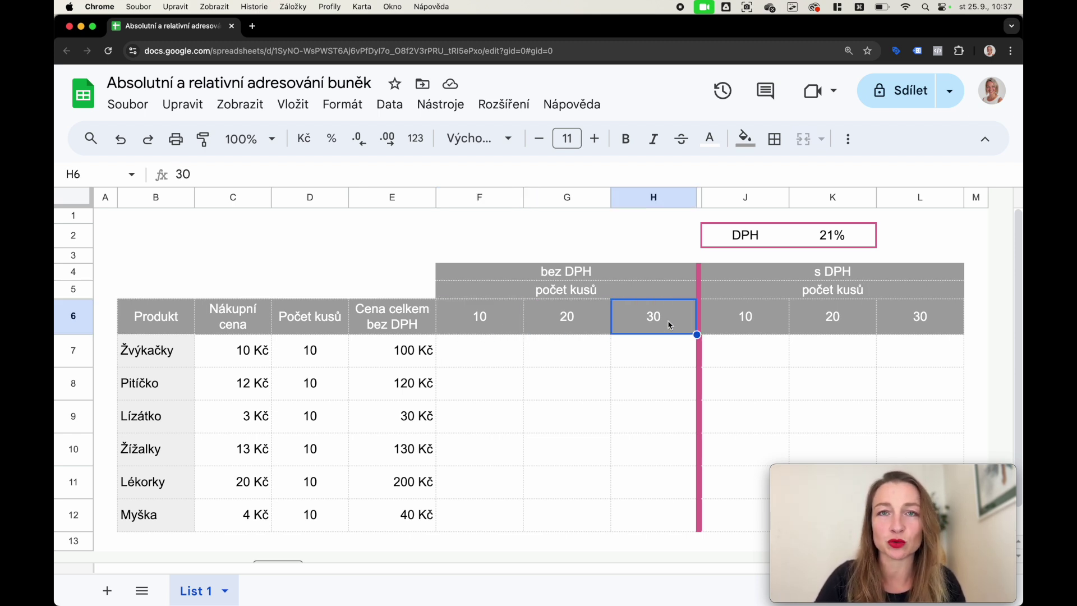
left_click(463, 359)
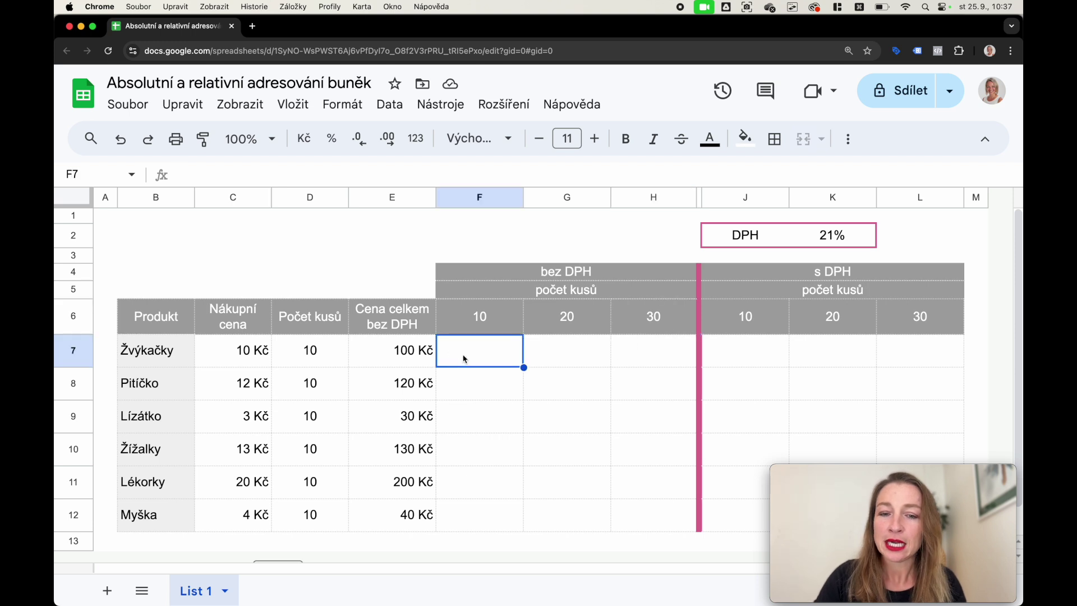
type("=")
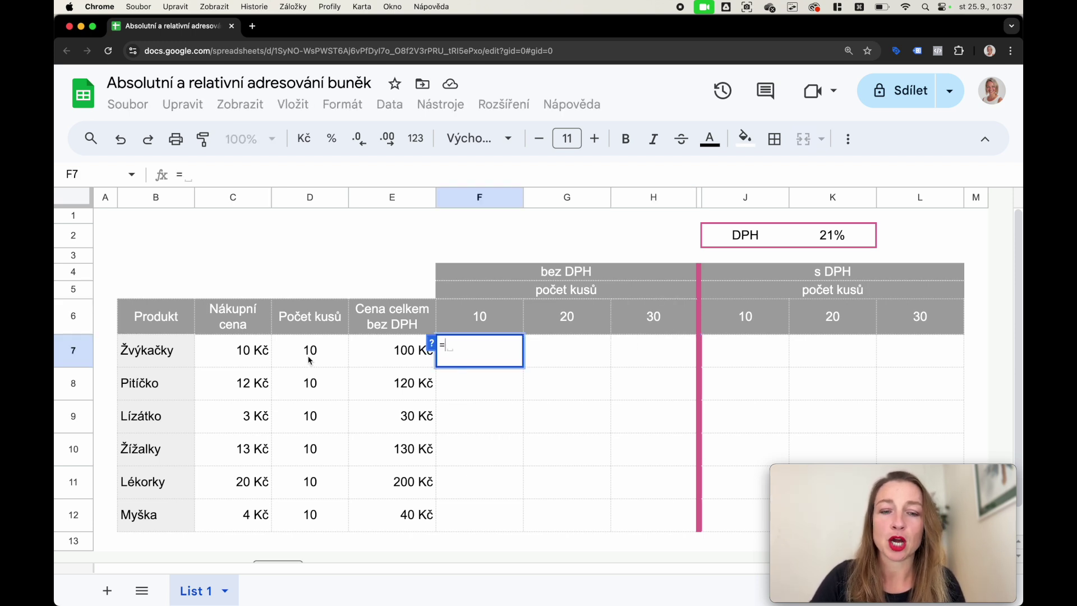
left_click(256, 363)
type("*")
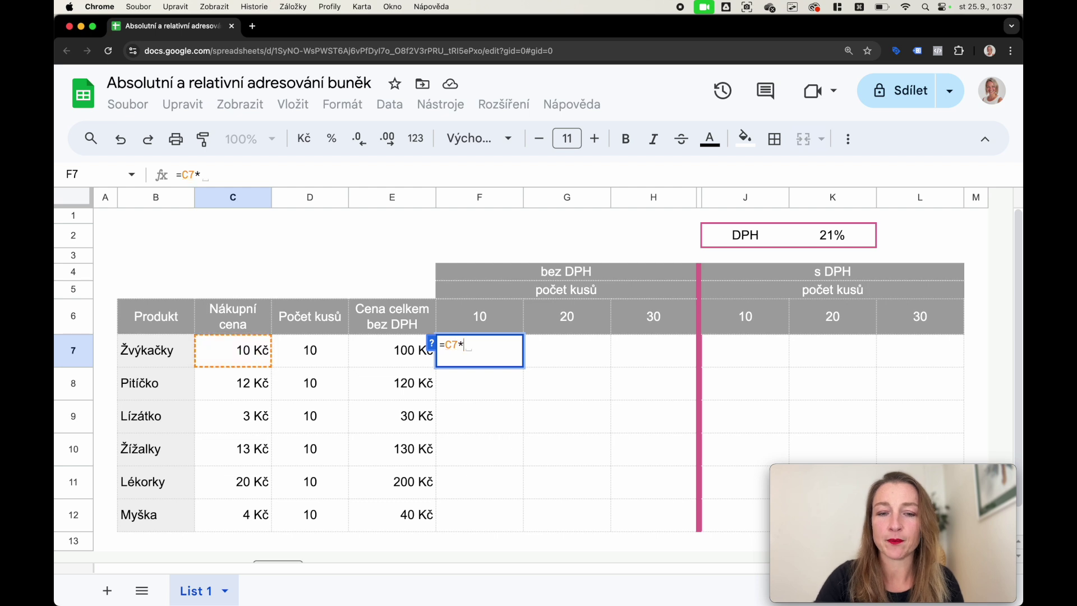
left_click(467, 321)
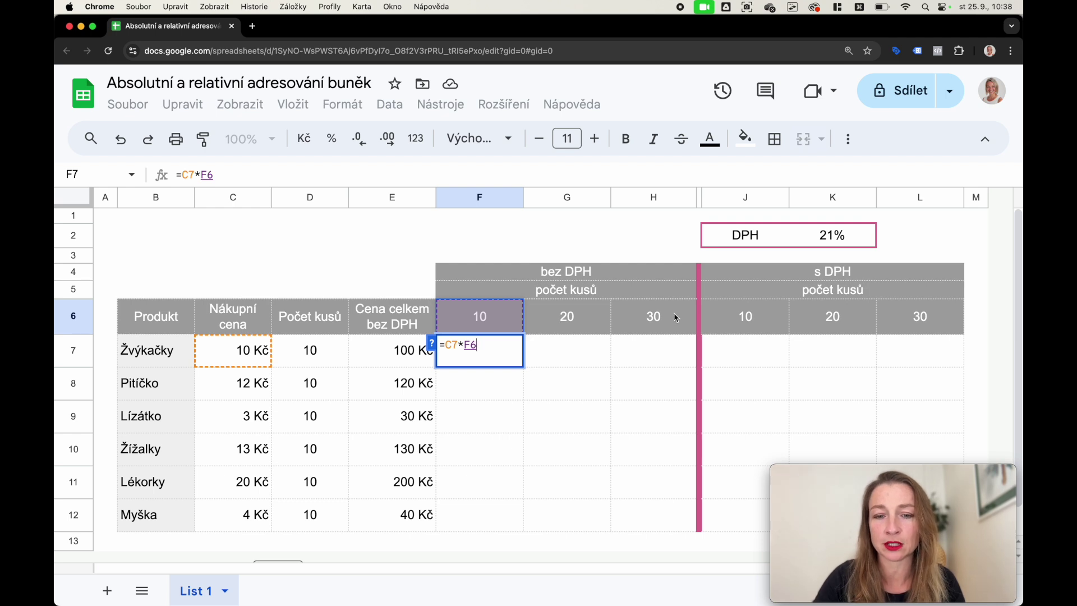
key("Return")
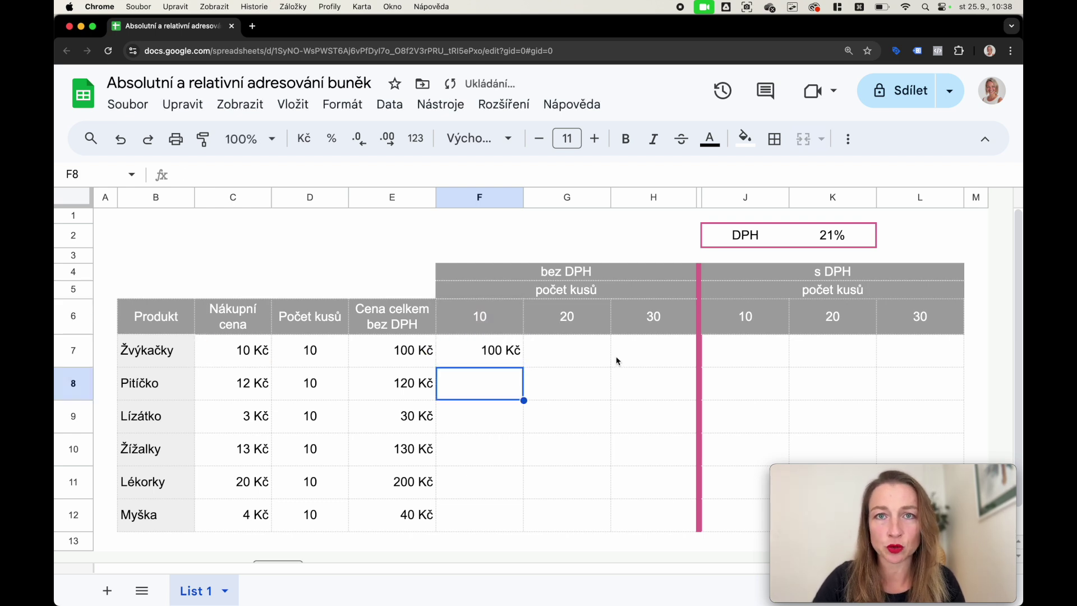
- Try filling the F7 formula down to F12 and inspect the cell references in F8
left_click(508, 359)
left_click_drag(524, 368, 519, 516)
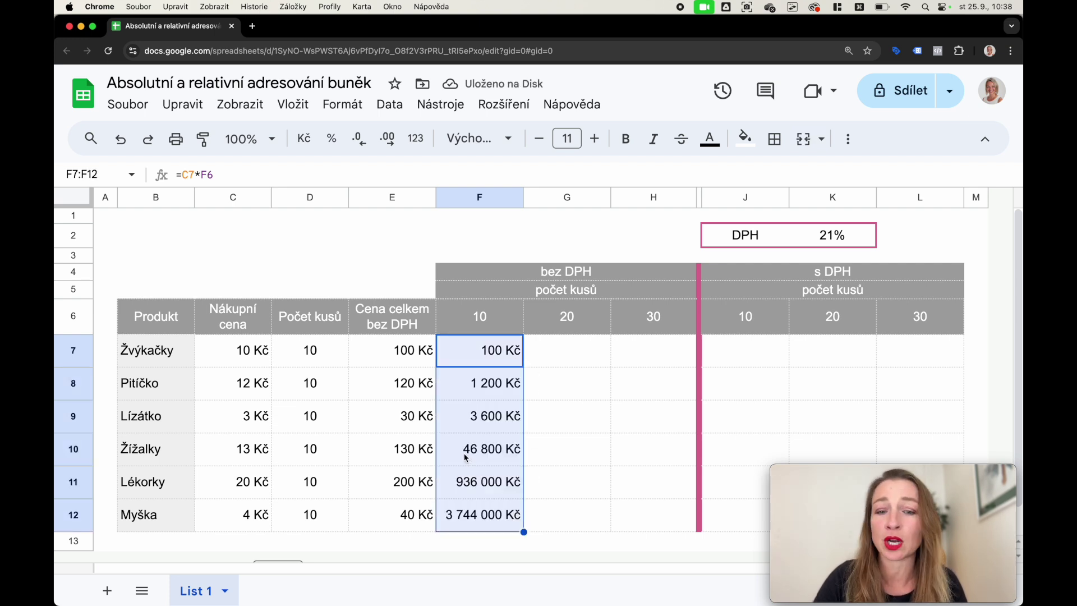
left_click(477, 394)
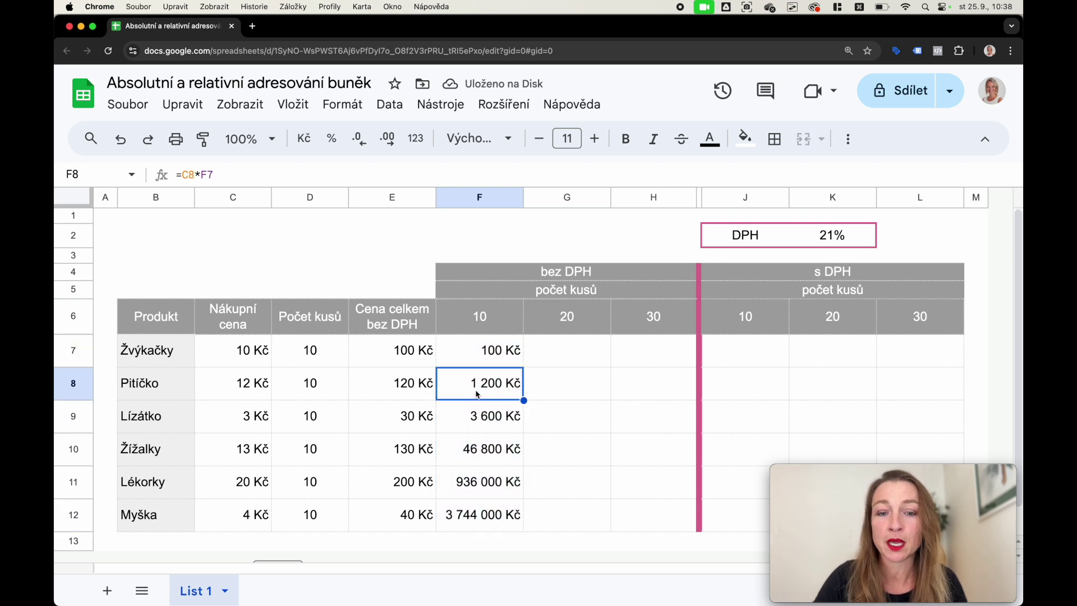
double_click(476, 391)
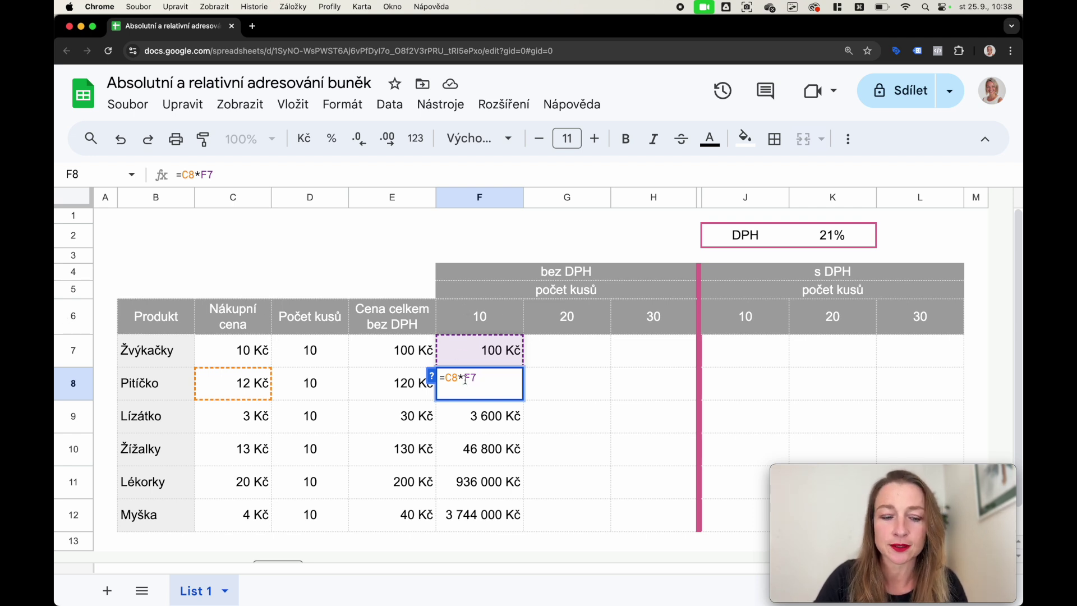
key("Escape")
- Clear the copied formulas from F8:F12
left_click_drag(464, 380, 484, 519)
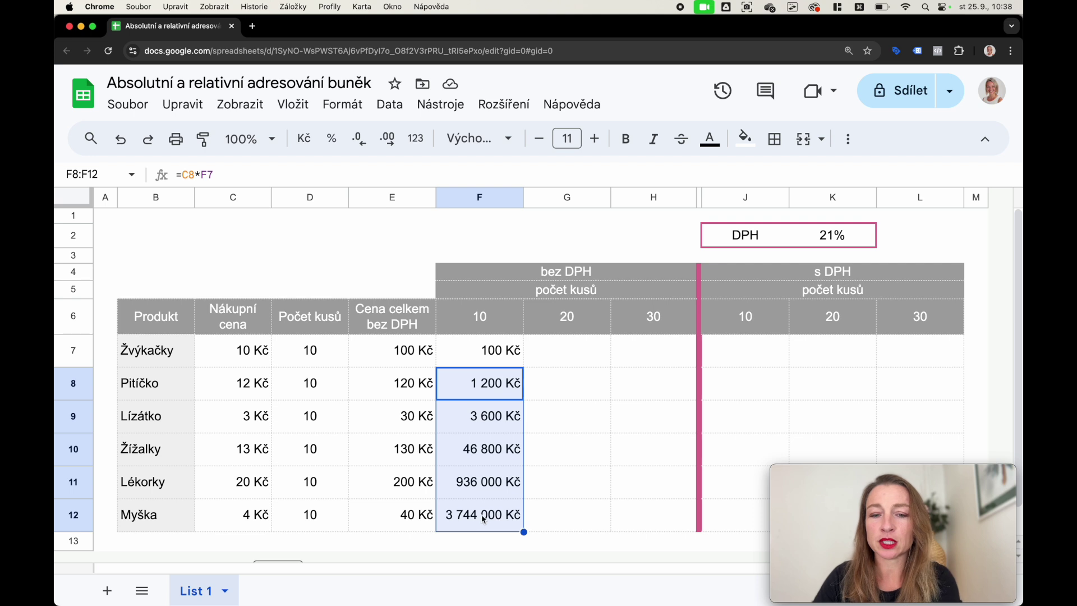
key("Delete")
- Lock the row of the piece-count reference in F7 so the formula reads =C7*F$6
left_click(477, 359)
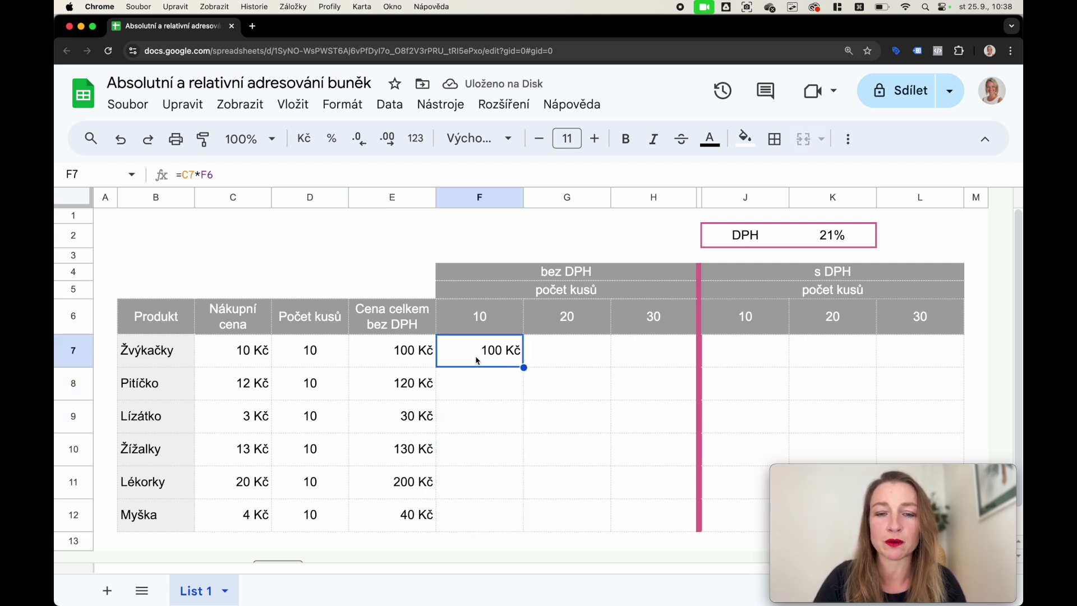
left_click(468, 355)
double_click(468, 355)
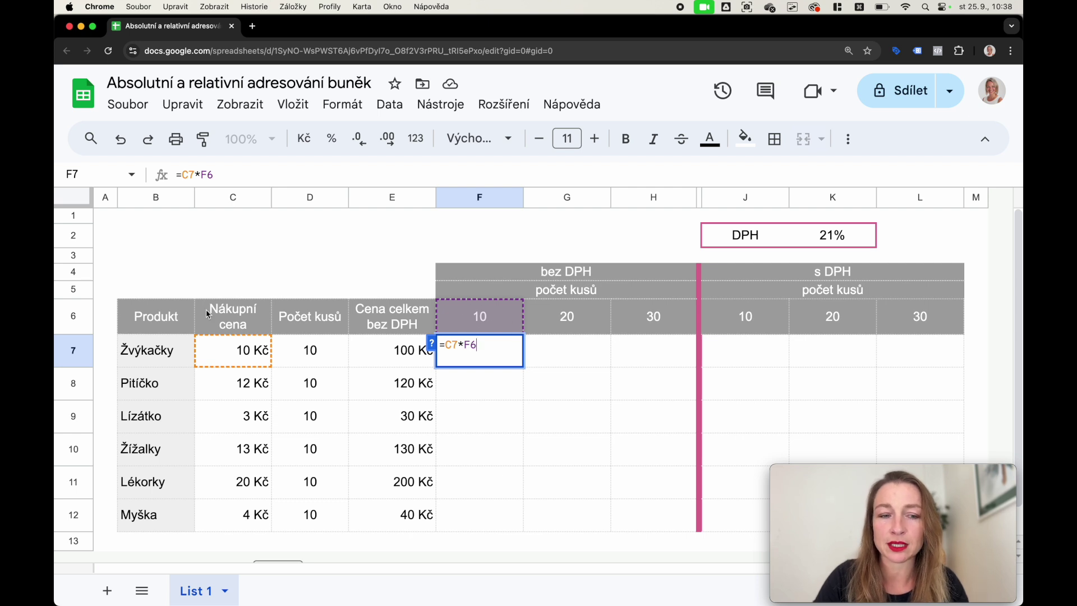
left_click(473, 345)
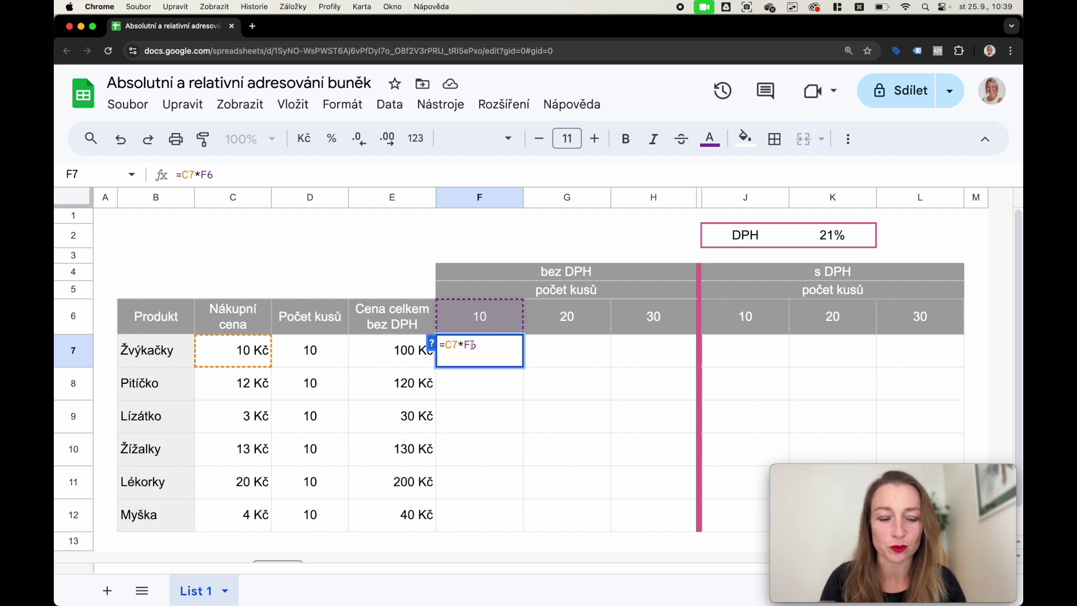
type("č")
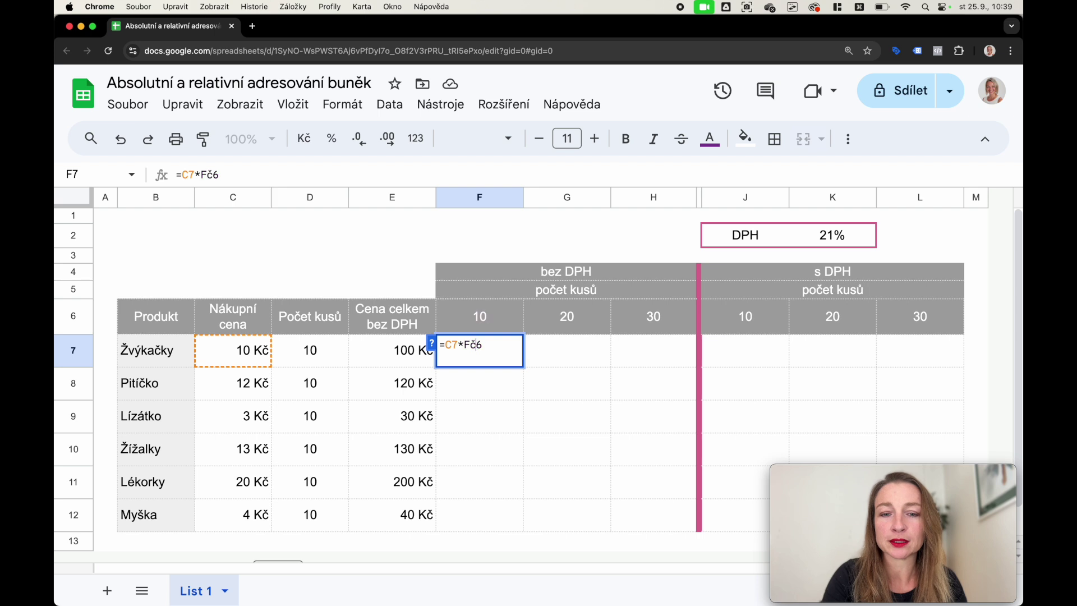
key("BackSpace")
type("$")
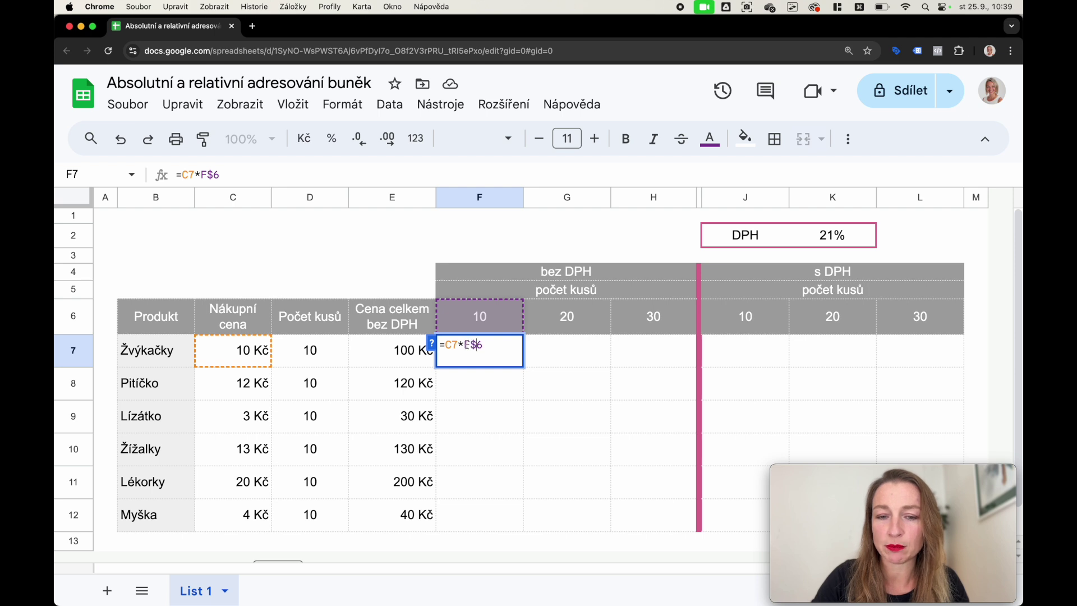
left_click_drag(486, 345, 469, 345)
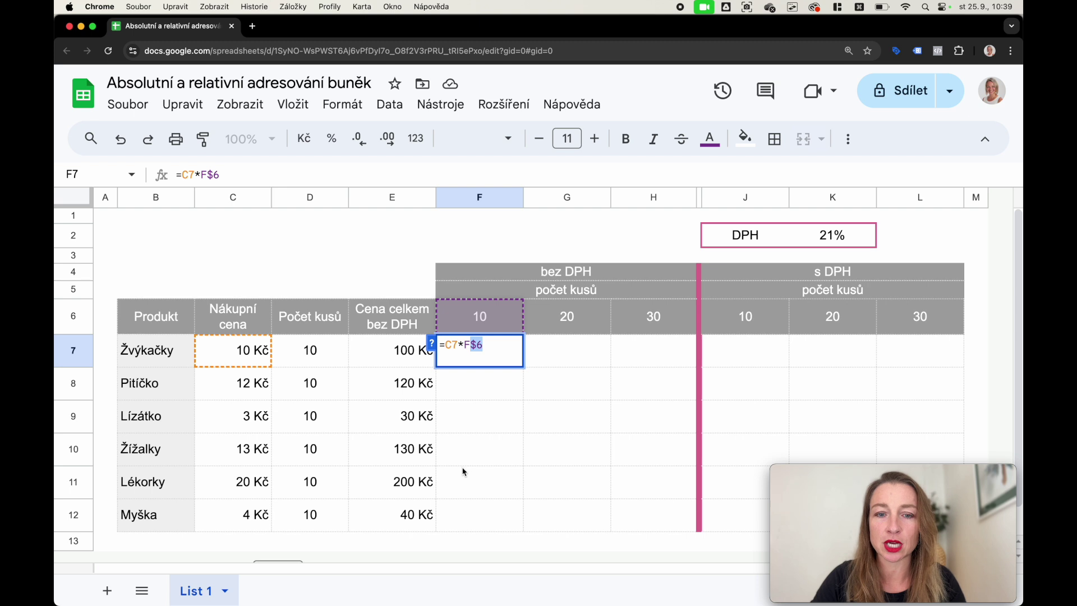
key("Return")
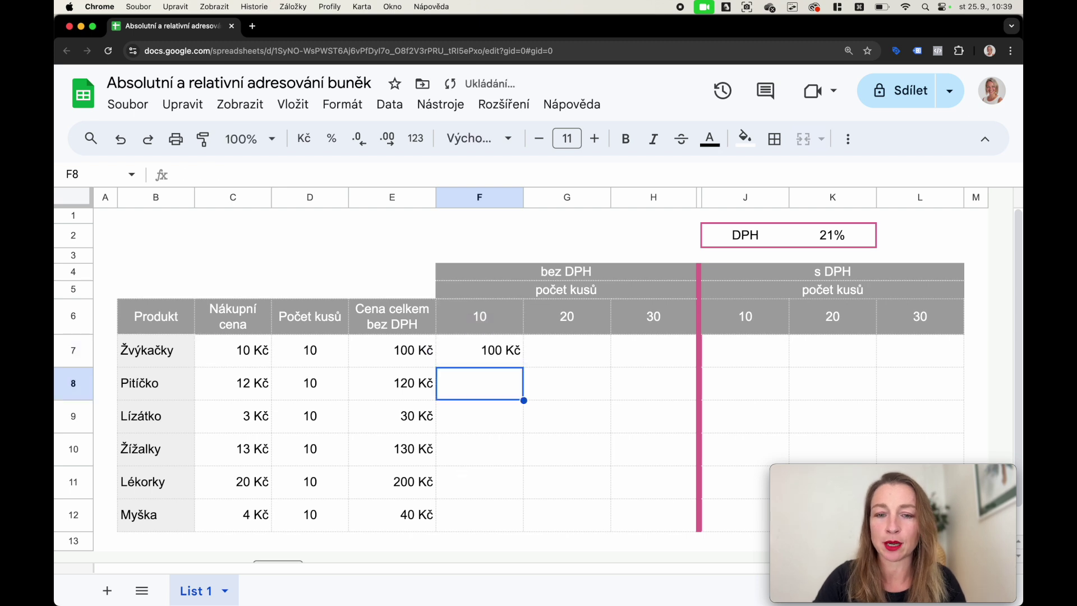
- Fill the F7 formula down to F12 and inspect the cell references in F8, F9 and F10
left_click(512, 355)
left_click_drag(523, 368, 521, 515)
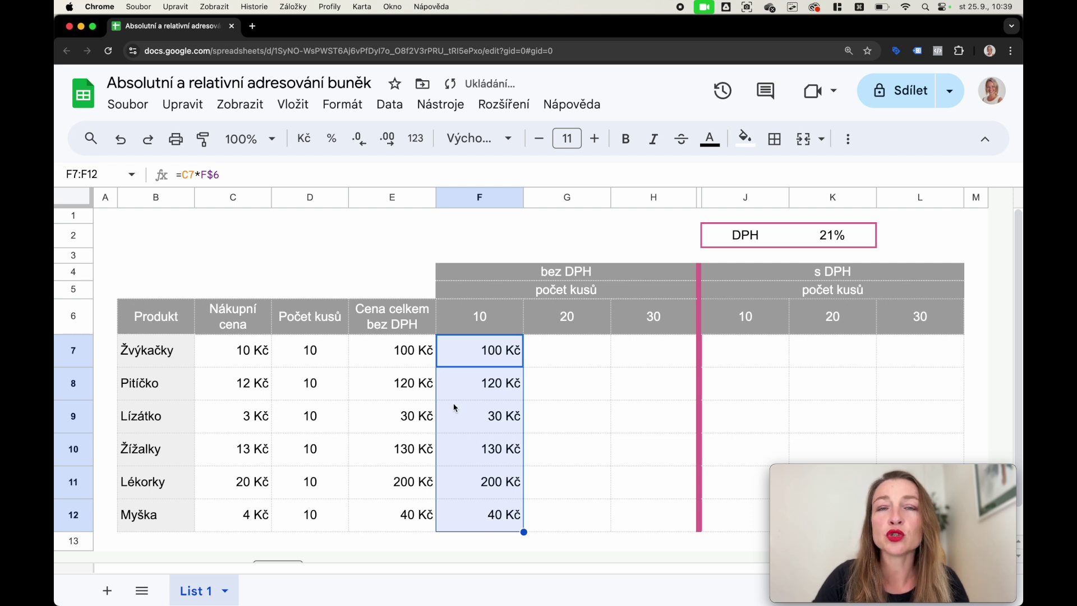
left_click(465, 388)
double_click(489, 381)
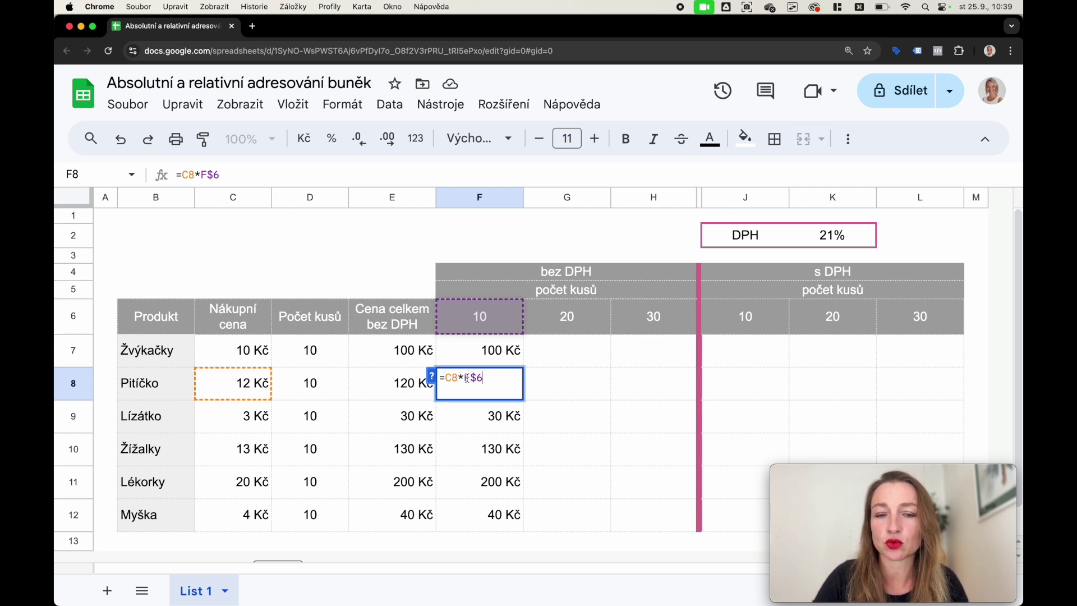
left_click_drag(465, 378, 482, 378)
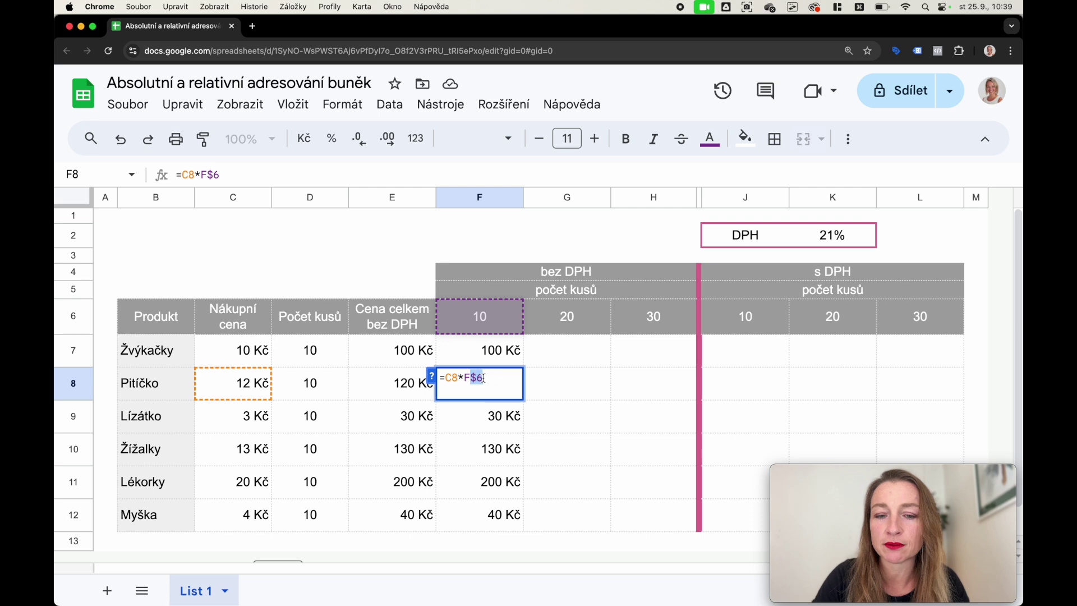
double_click(490, 425)
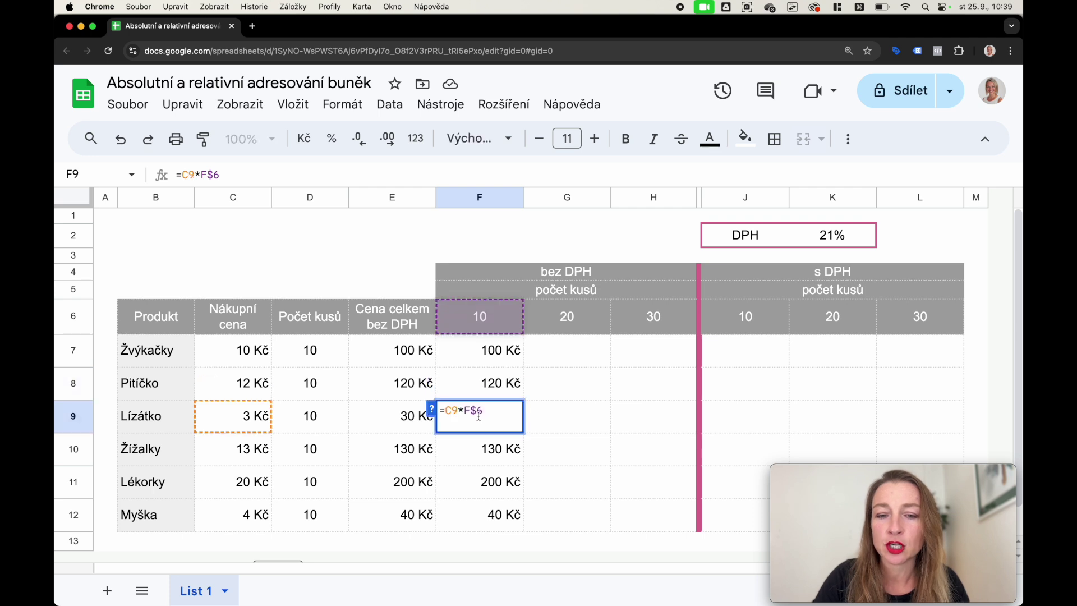
double_click(493, 443)
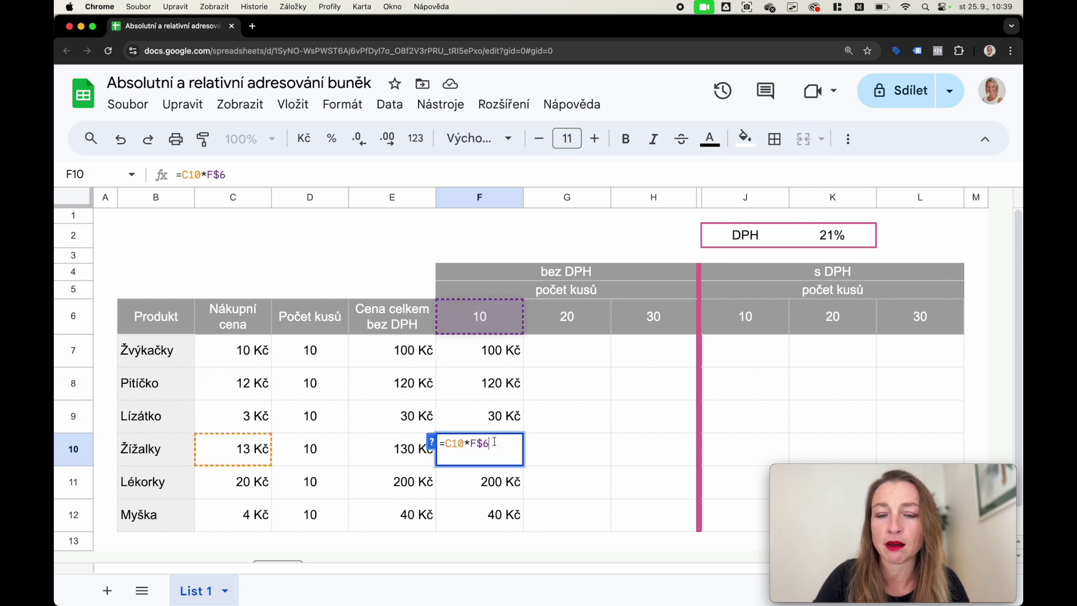
left_click(503, 383)
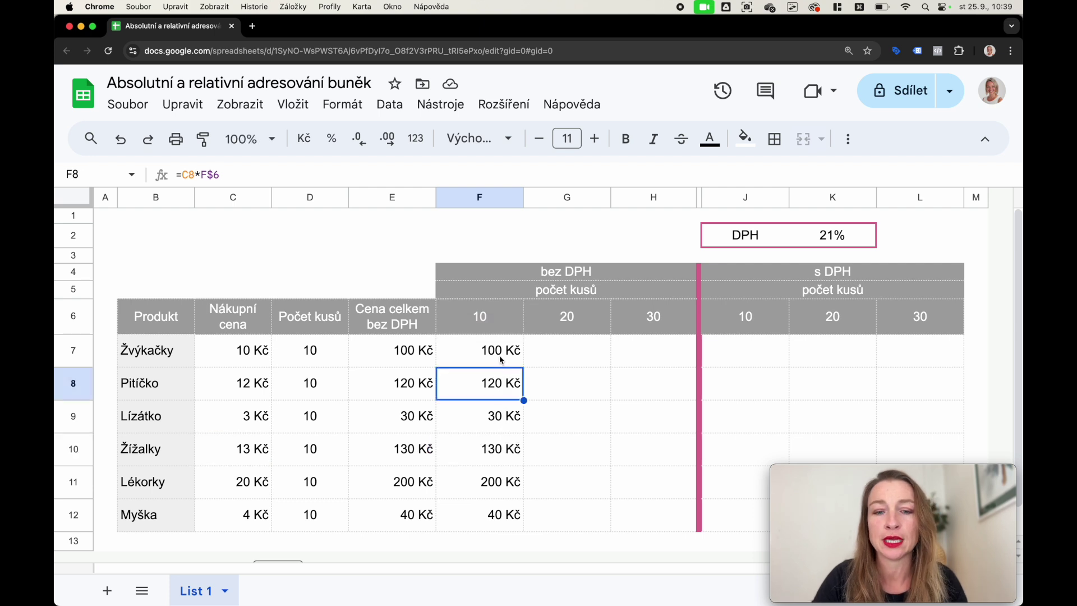
- Try filling the F7 and F8 formulas across to column H and check the copied formulas
left_click(500, 357)
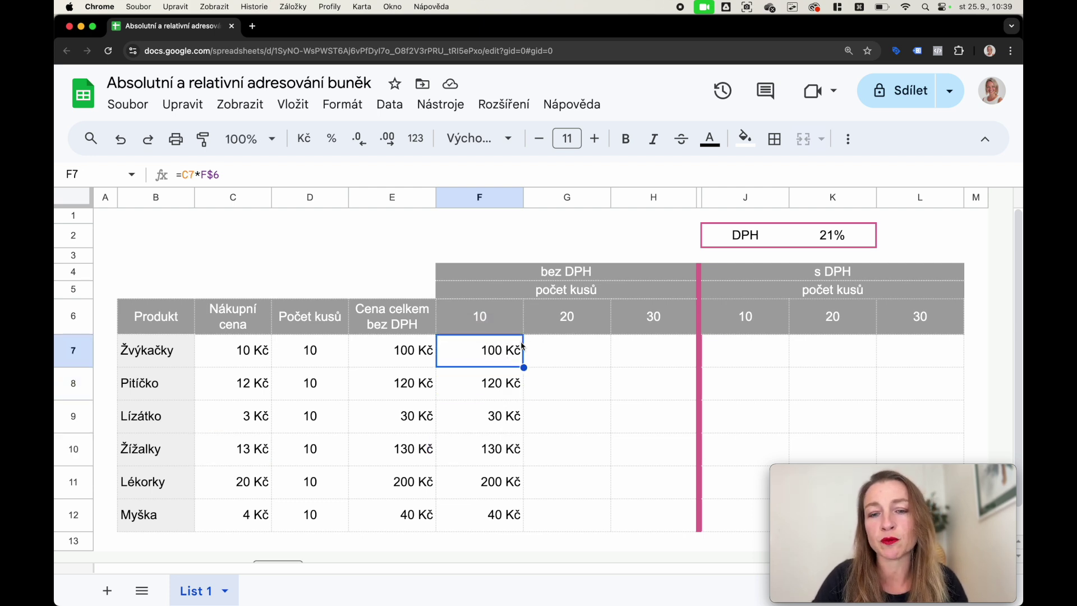
left_click_drag(525, 368, 654, 366)
left_click(658, 351)
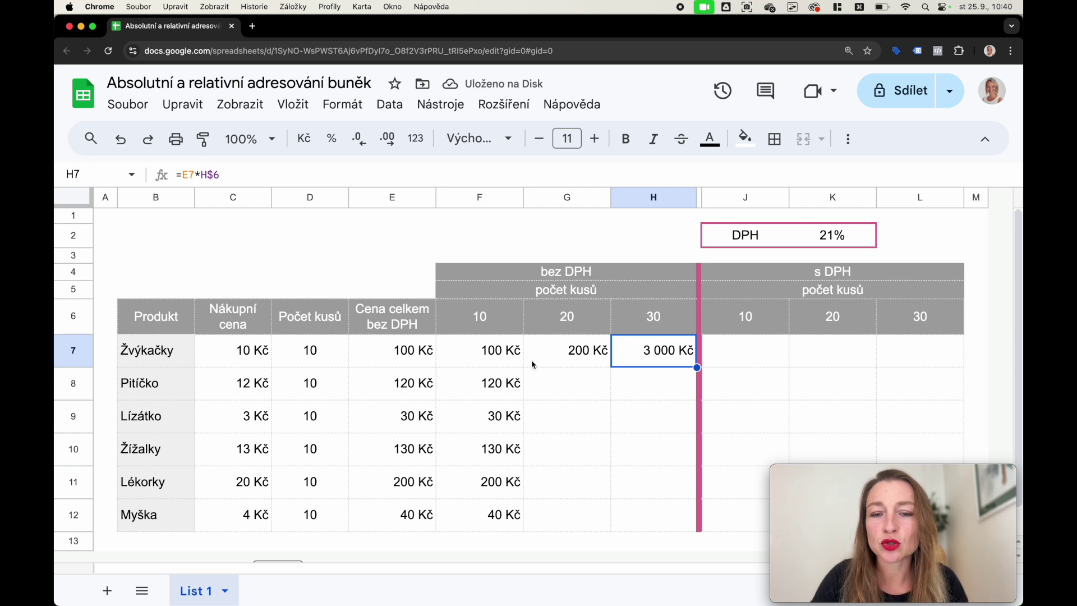
left_click(553, 351)
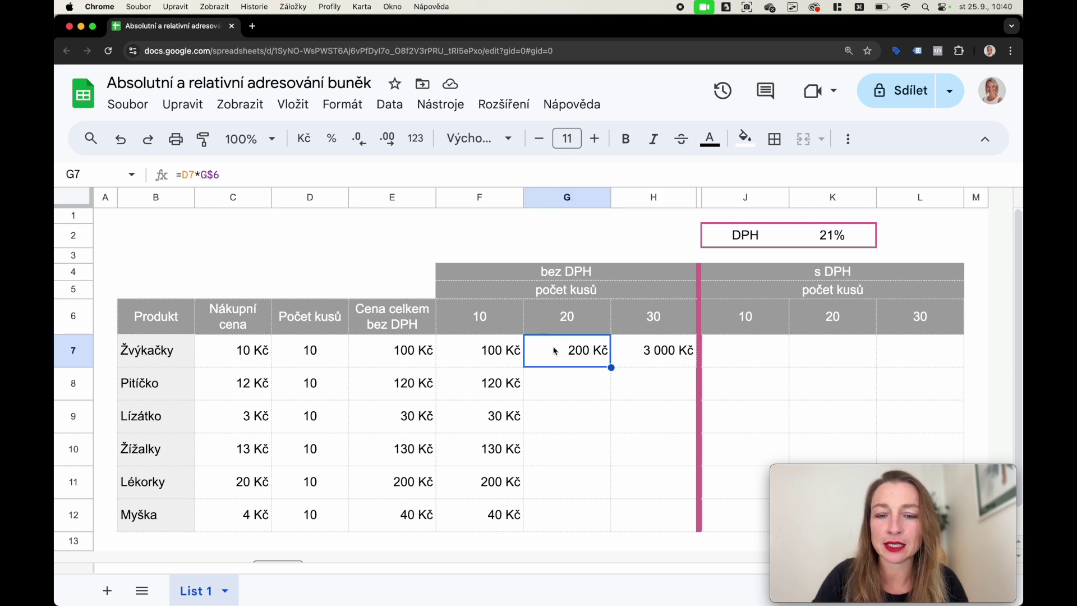
left_click(519, 380)
left_click_drag(522, 400, 661, 393)
left_click(566, 396)
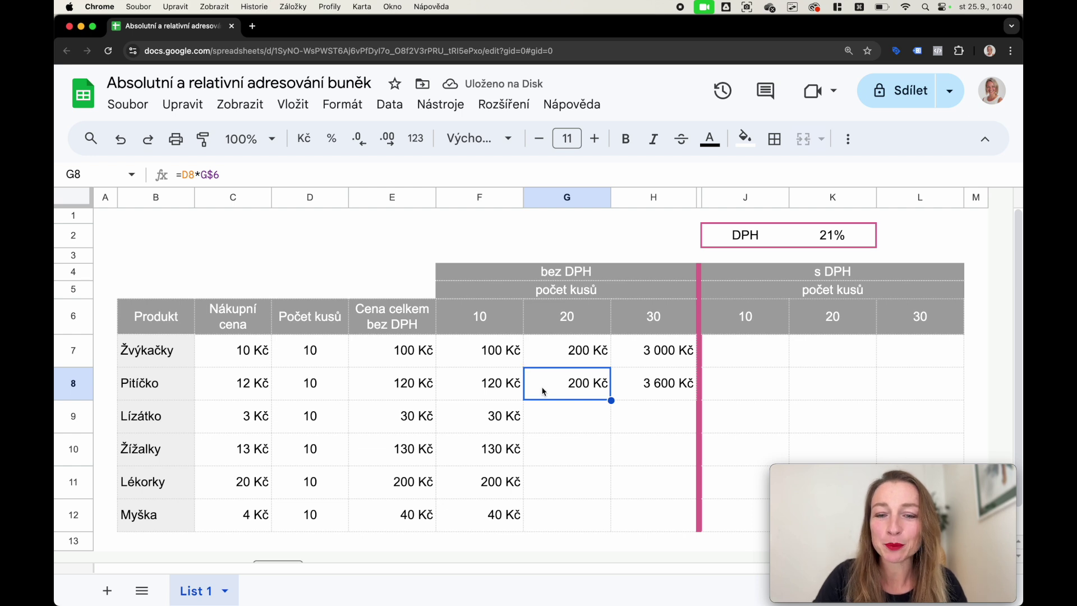
- Inspect the copied formulas in G7 and G8 to see which price and piece-count cells they reference
left_click(570, 352)
double_click(569, 349)
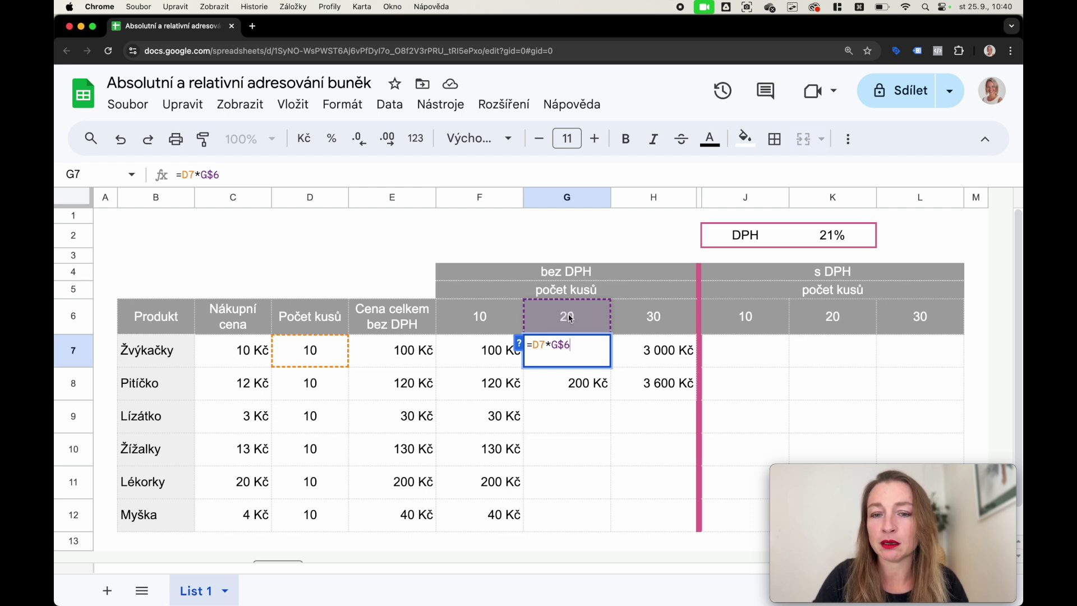
key("Return")
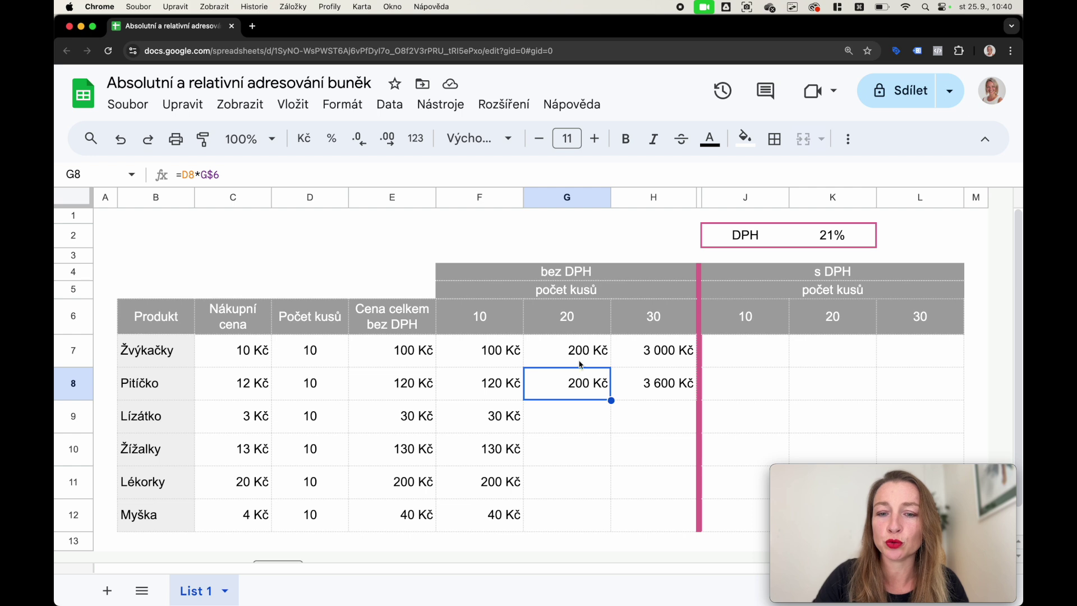
double_click(586, 376)
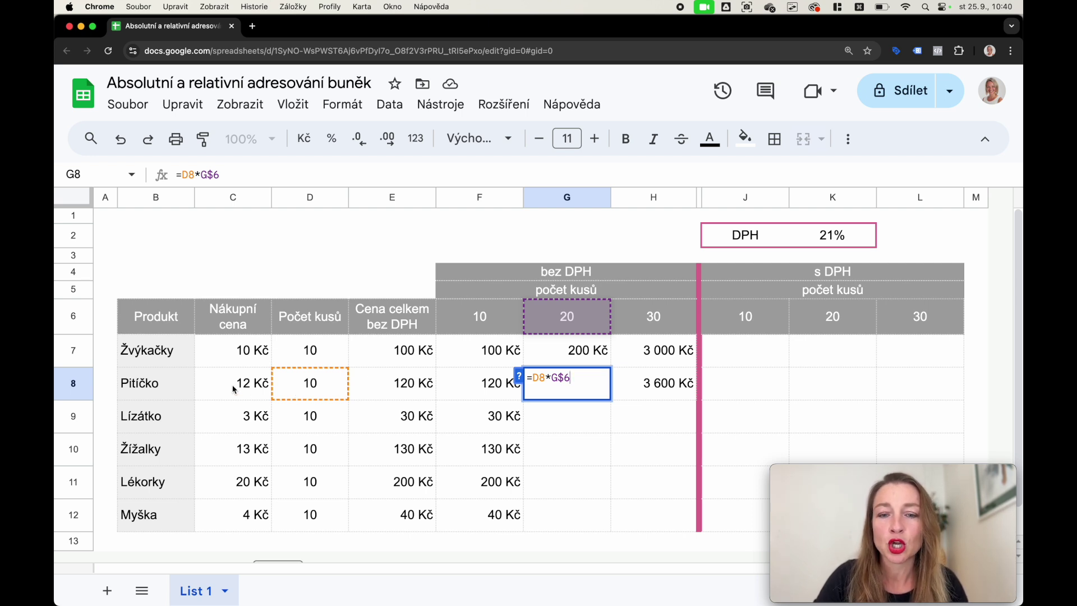
key("Escape")
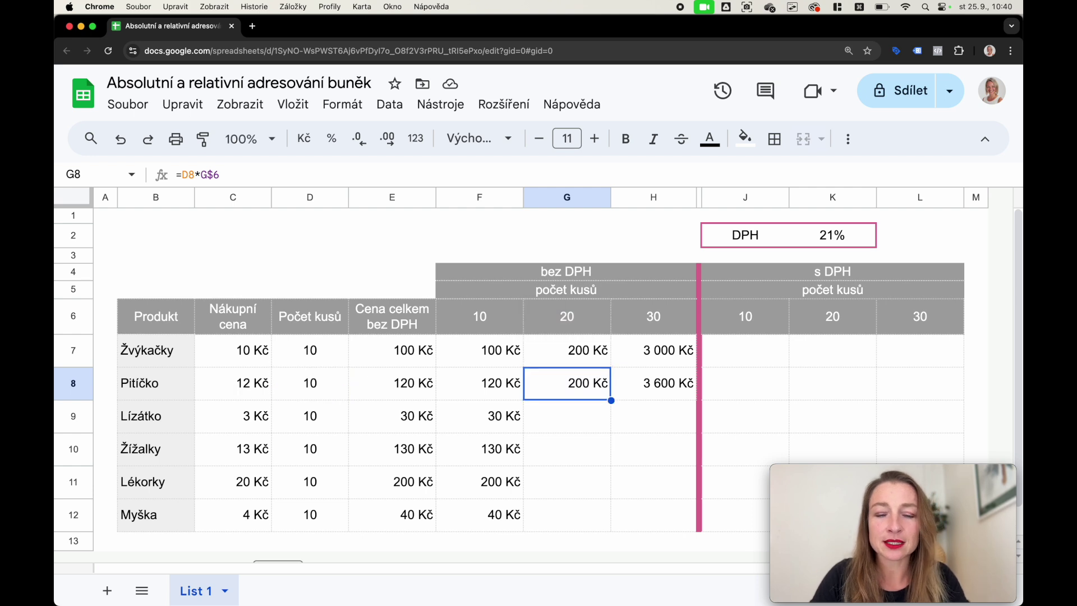
left_click(494, 396)
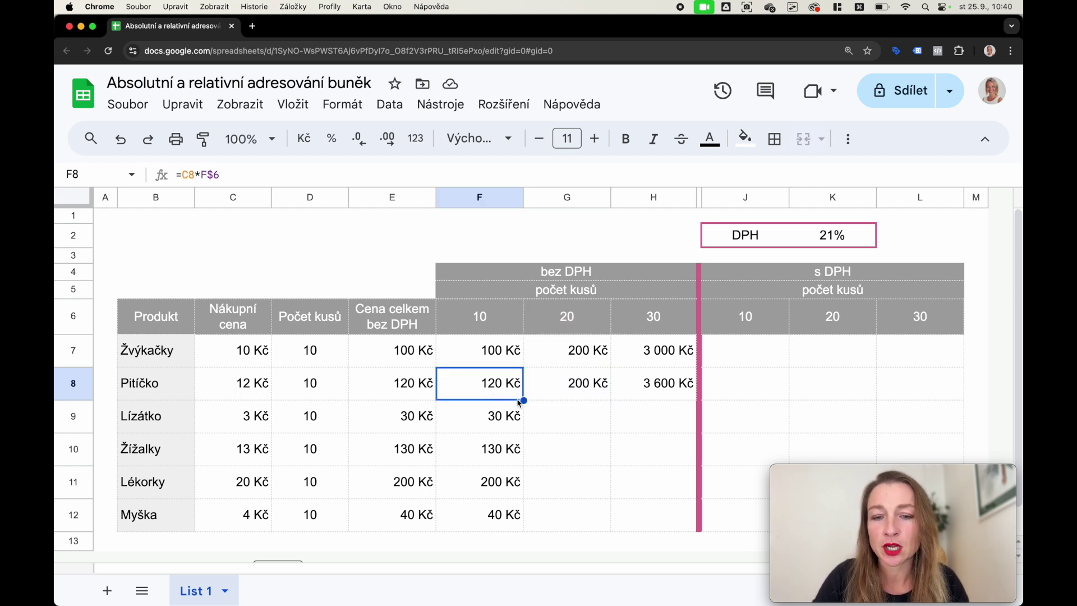
left_click_drag(524, 401, 594, 399)
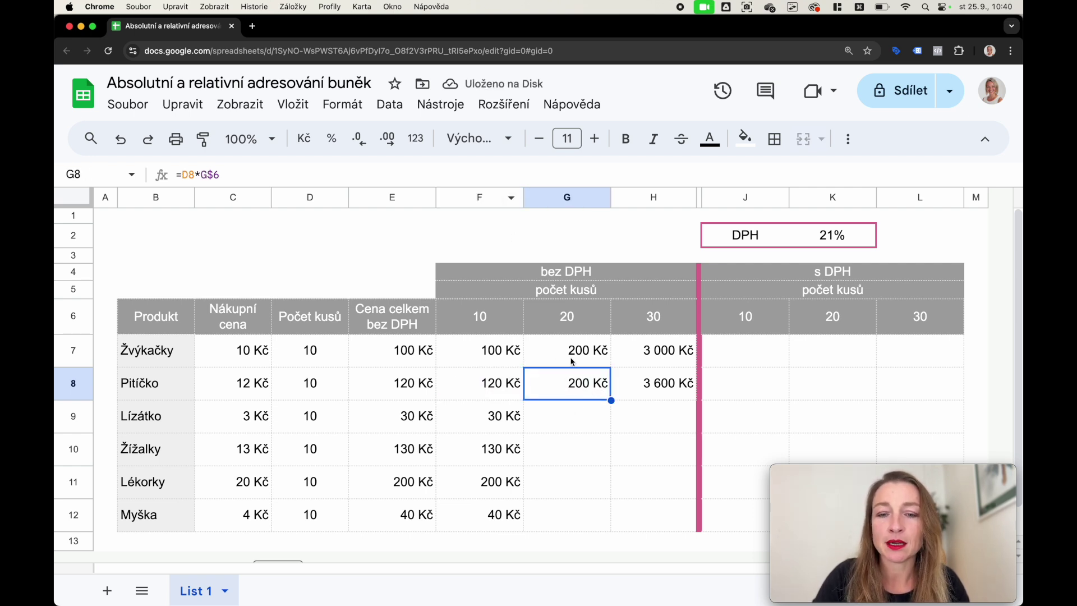
double_click(567, 384)
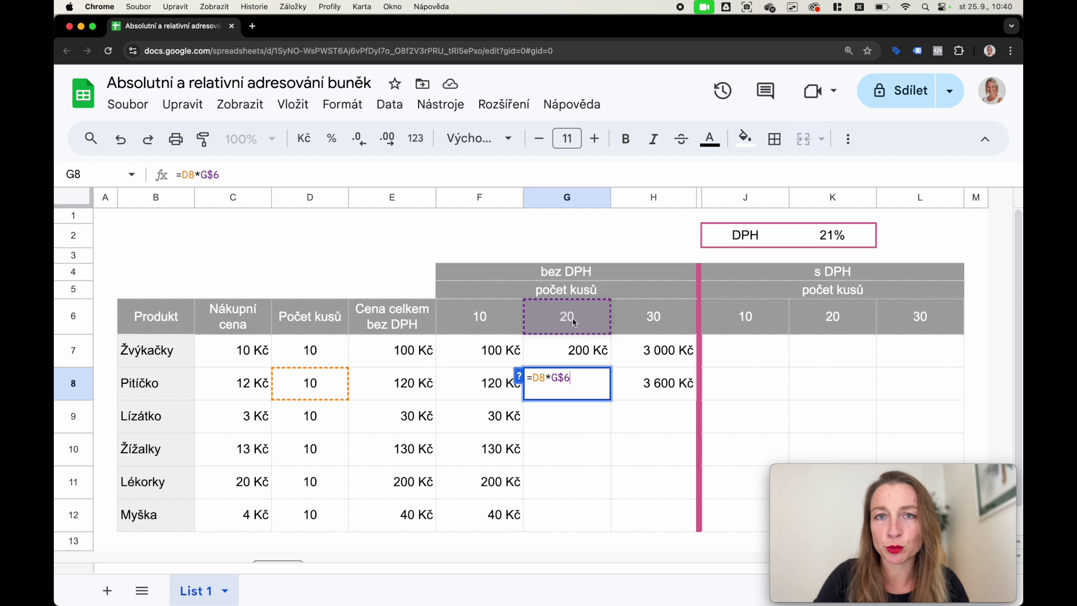
left_click(537, 378)
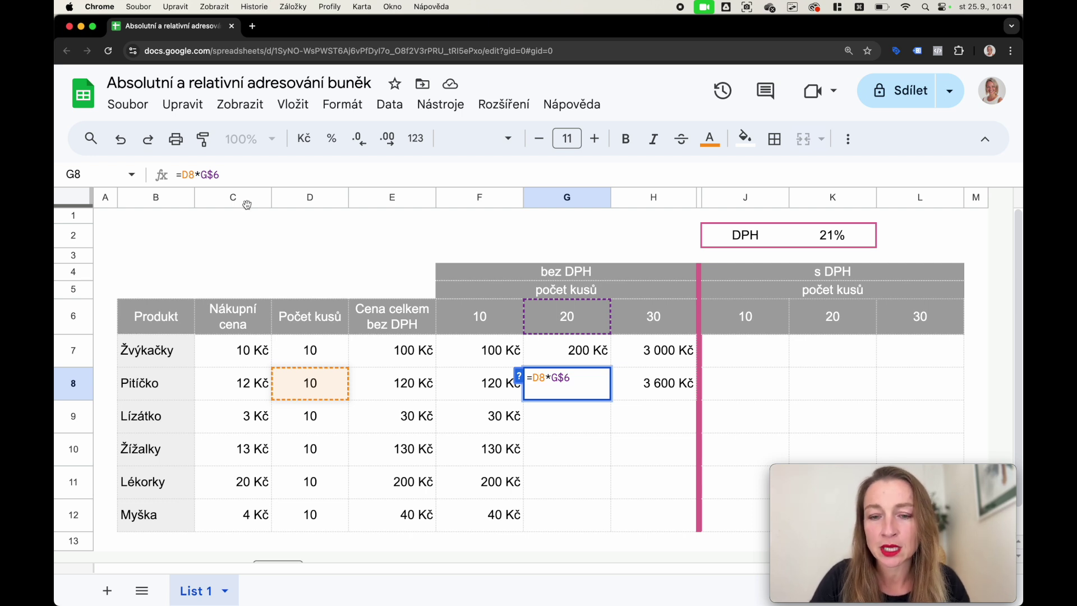
key("Escape")
- Clear the copied formulas from G7:H8 and F8:F12
left_click_drag(554, 353, 617, 385)
key("Delete")
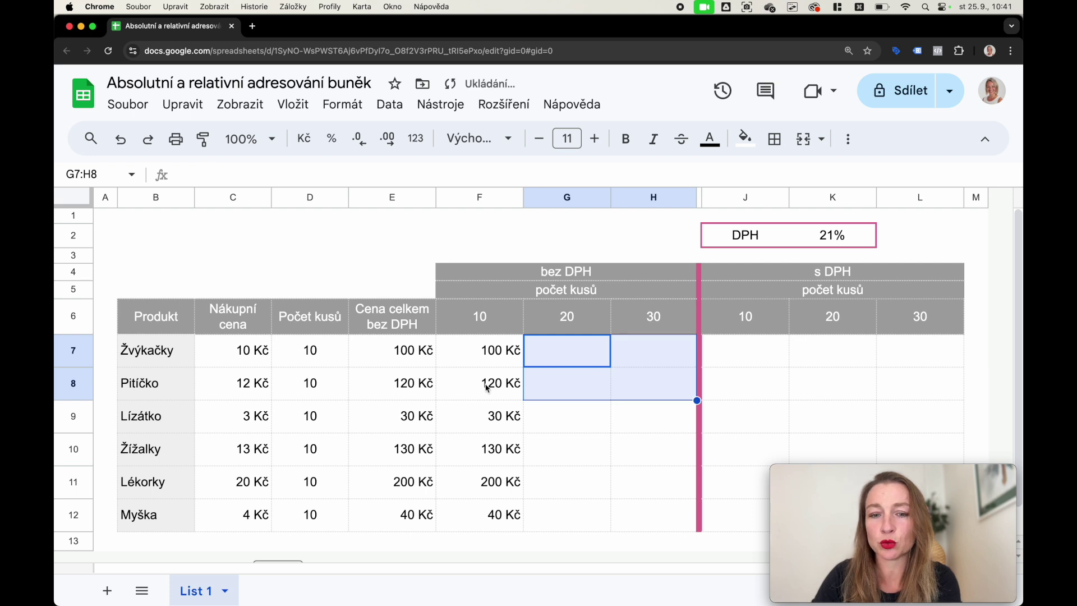
left_click_drag(493, 384, 509, 512)
key("Delete")
- Lock the price column in the F7 formula so that it reads =$C7*F$6
left_click(479, 351)
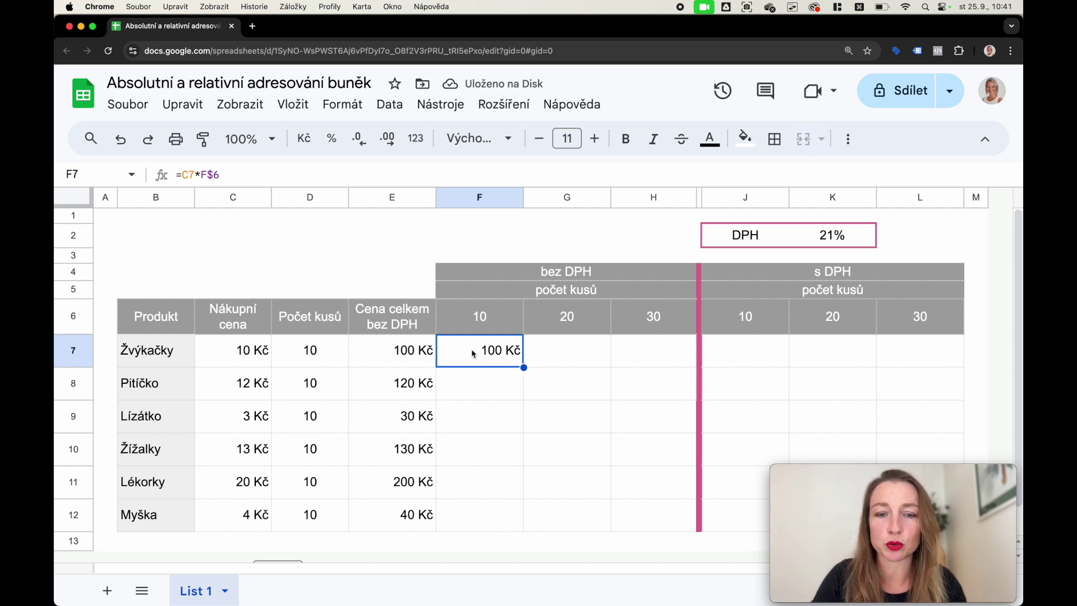
left_click(179, 176)
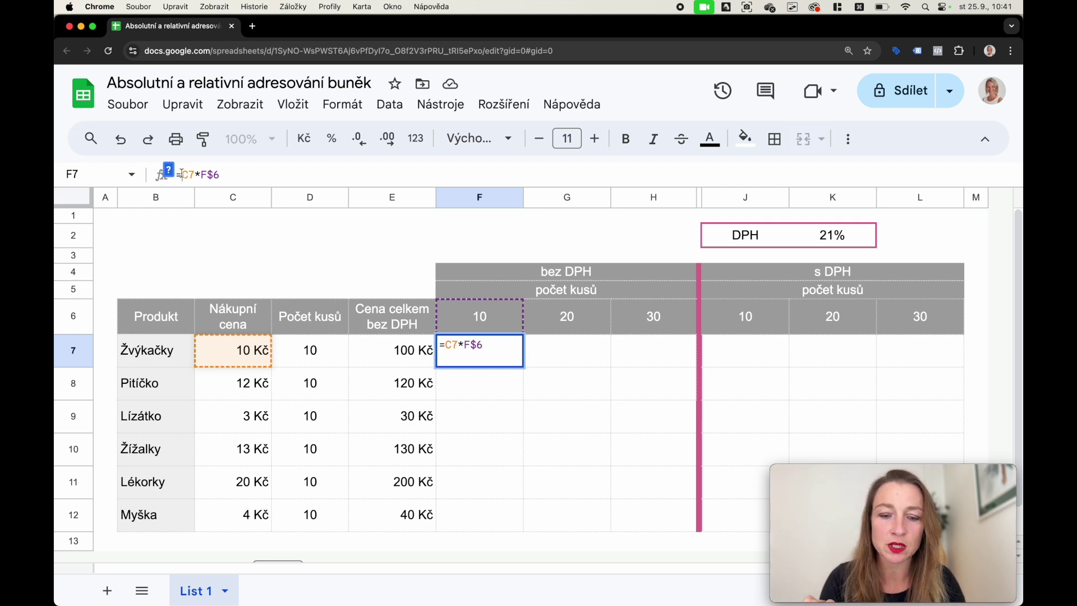
type("$")
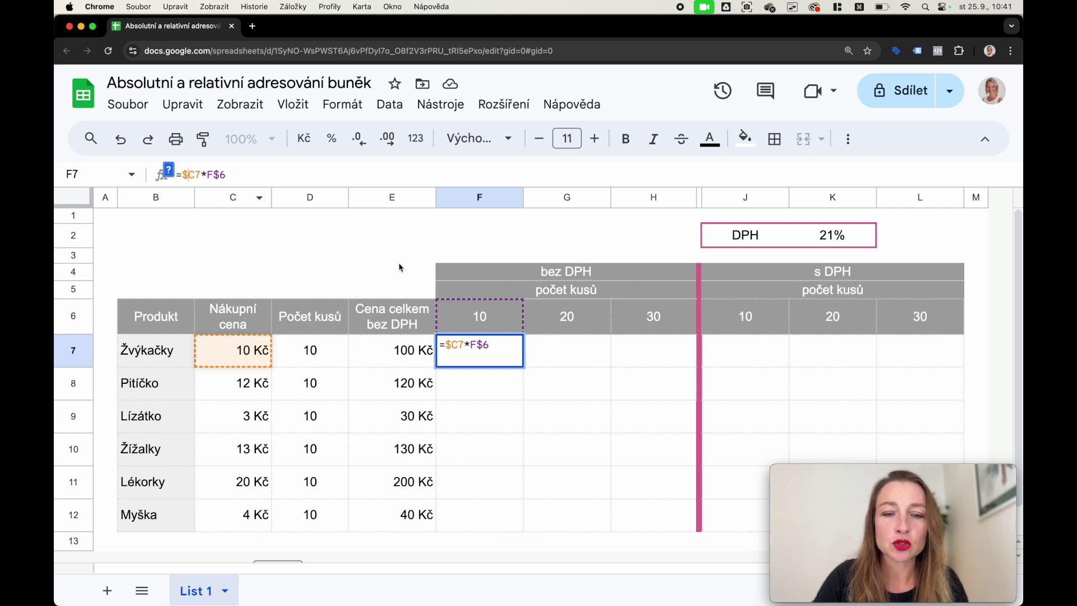
- Examine the locked and relative parts of the references $C7 and F$6 in the F7 formula, and commit the formula
left_click_drag(448, 345, 458, 345)
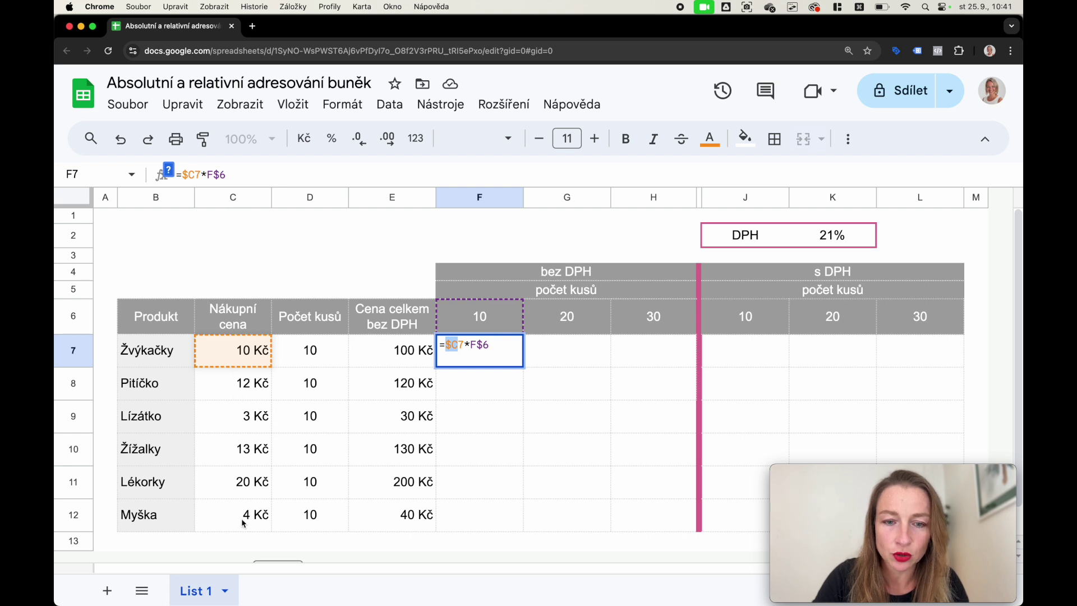
left_click(460, 345)
left_click(459, 344)
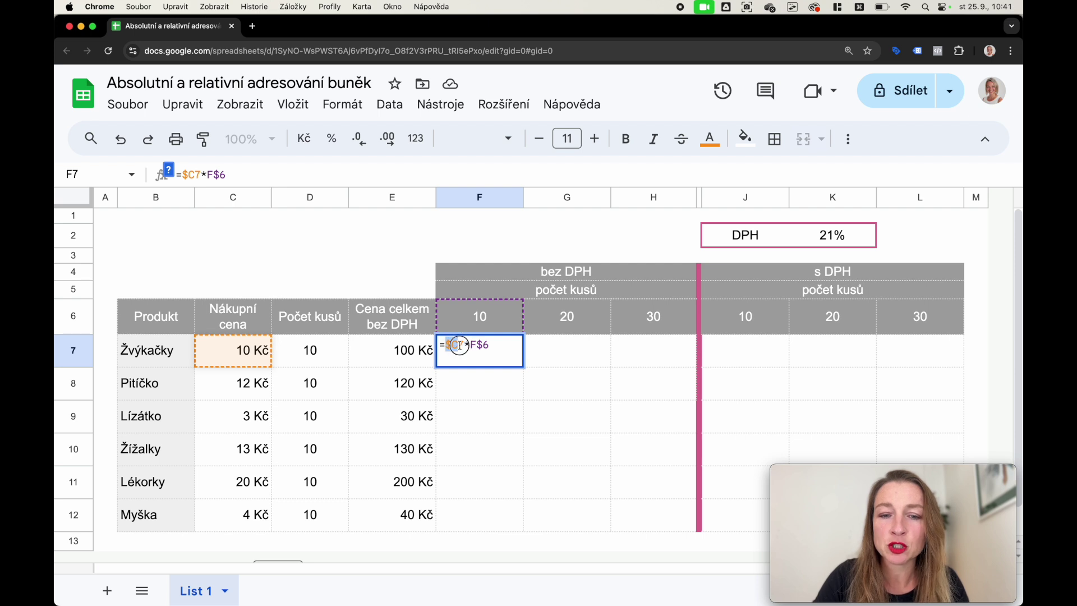
left_click(460, 344)
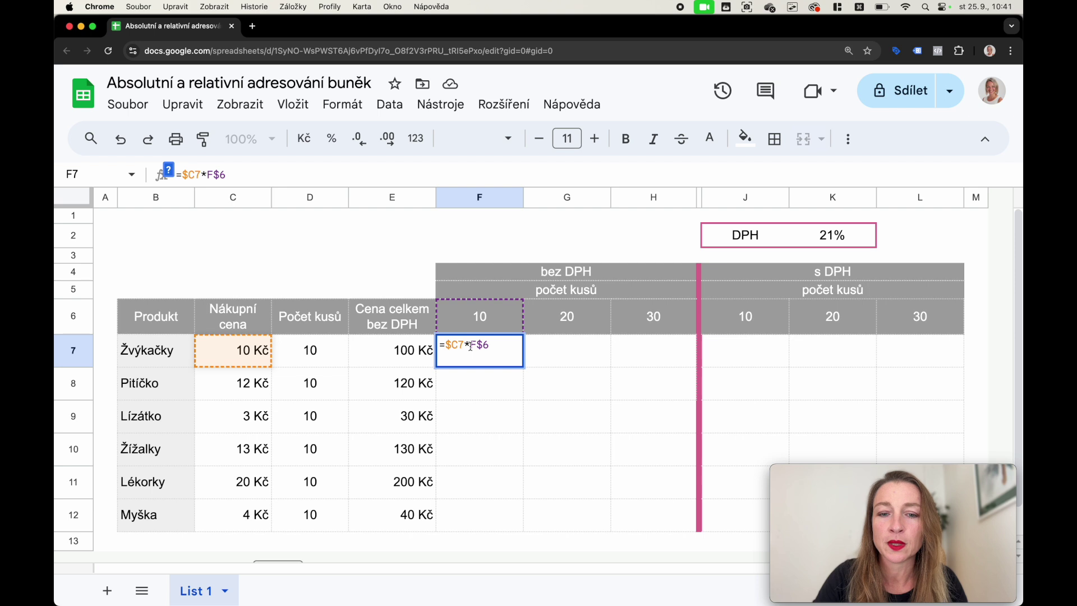
left_click(472, 344)
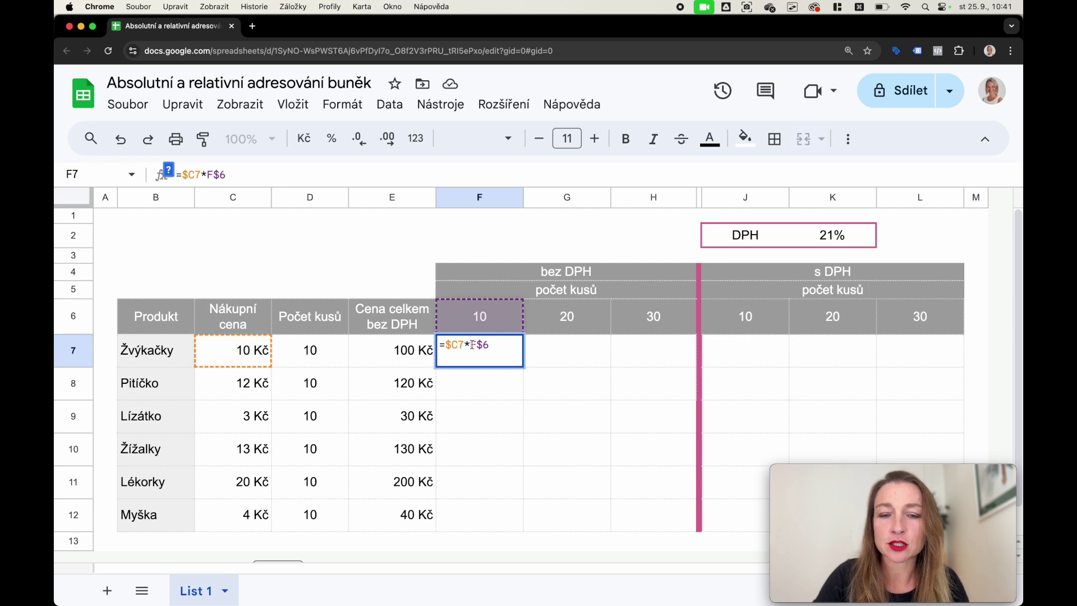
left_click(477, 344)
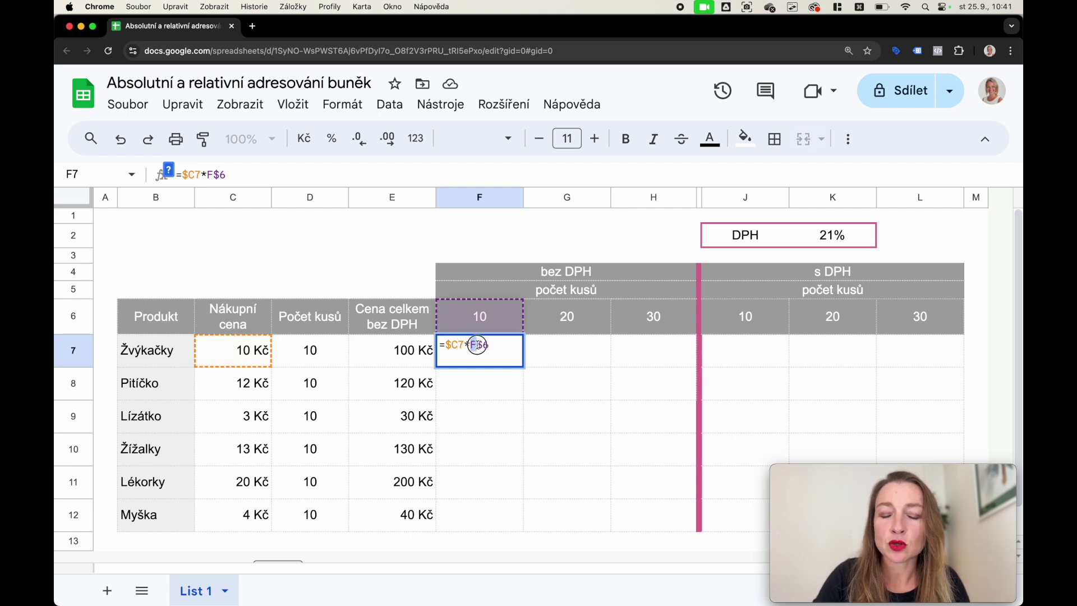
left_click_drag(477, 344, 477, 345)
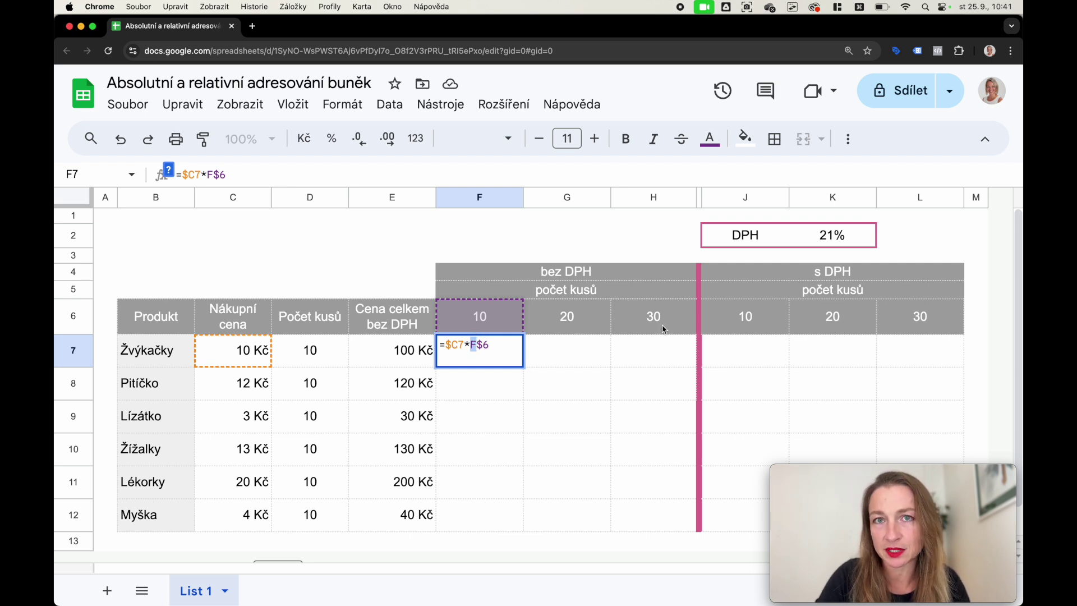
left_click(490, 346)
left_click_drag(491, 345, 479, 345)
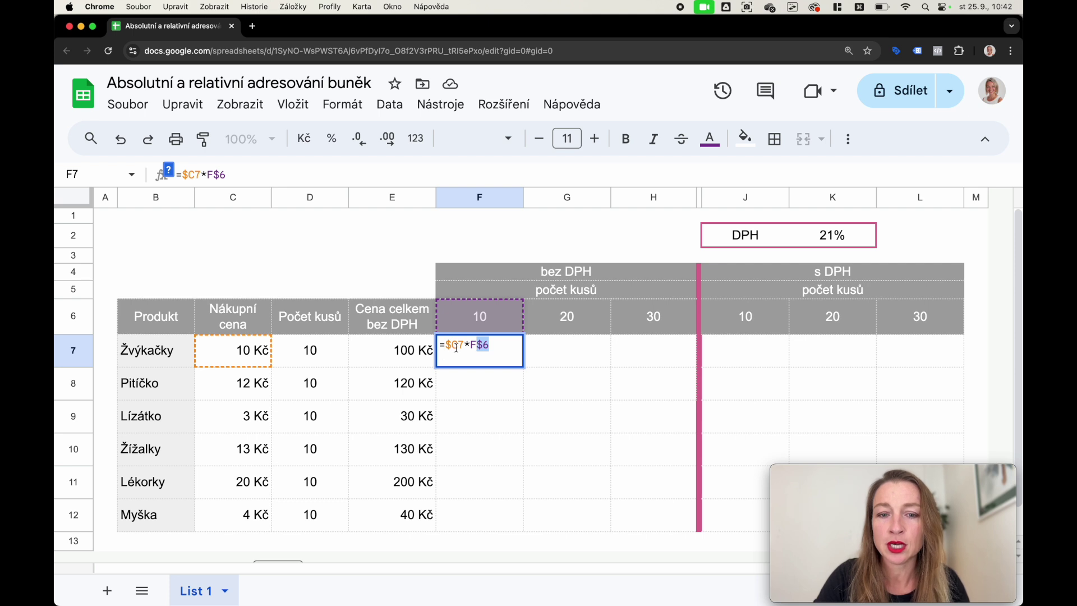
left_click(452, 345)
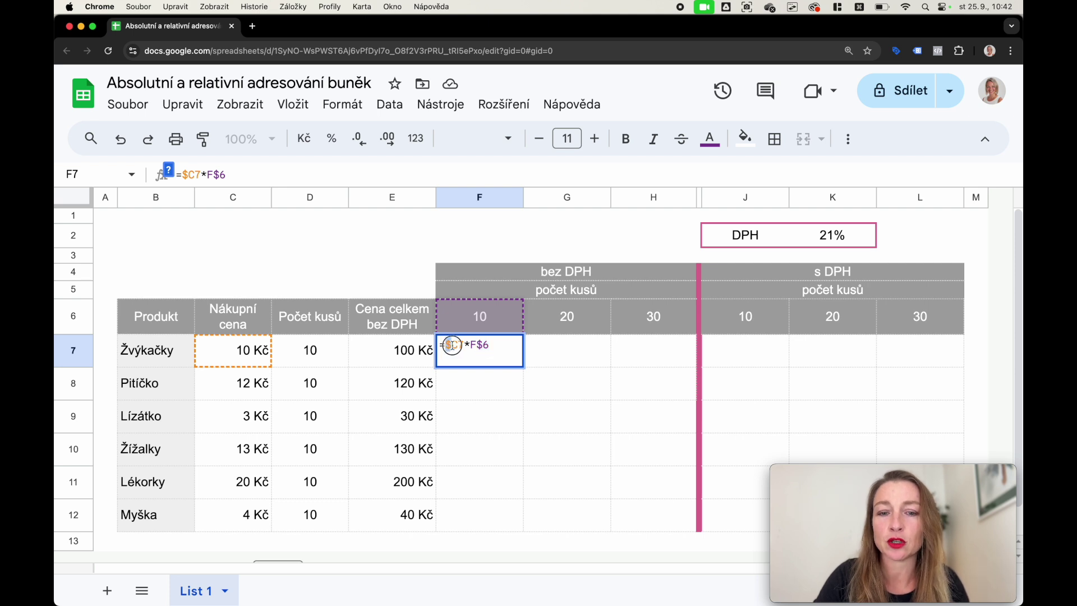
left_click(487, 344)
double_click(486, 344)
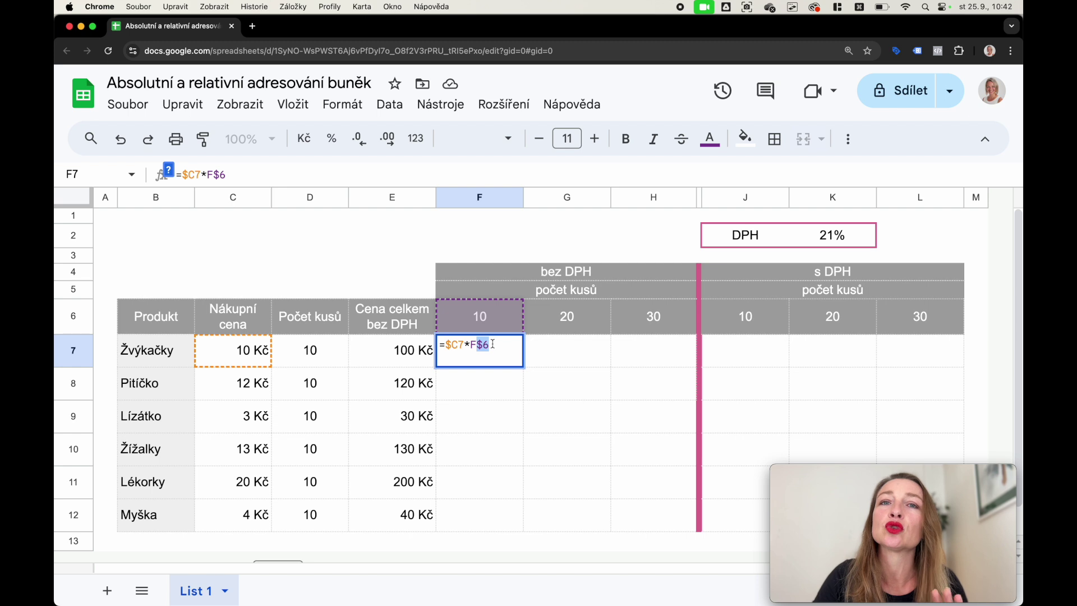
key("Return")
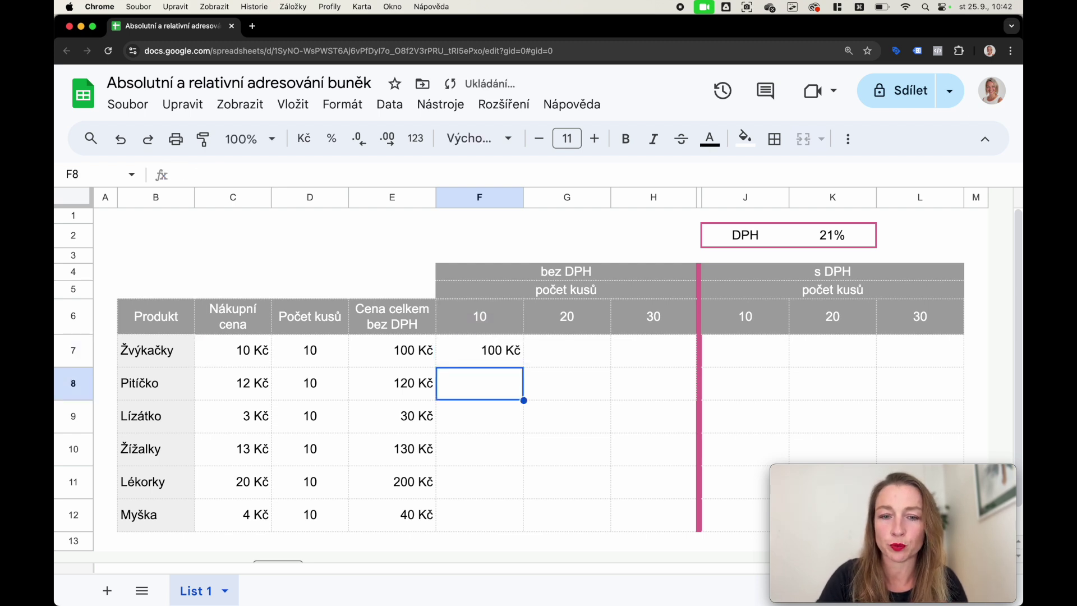
- Fill the F7 formula through the whole bez DPH block F7:H12 and check the copied references in H12 and H10
left_click(513, 358)
left_click_drag(523, 367, 524, 512)
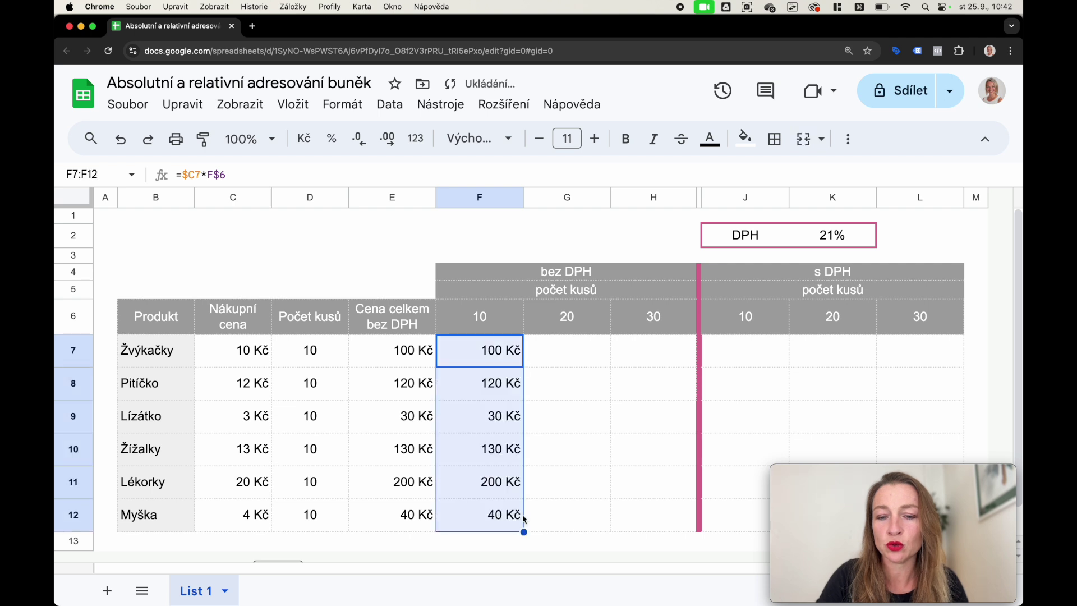
left_click(497, 359)
left_click_drag(524, 367, 629, 364)
left_click_drag(630, 365, 631, 368)
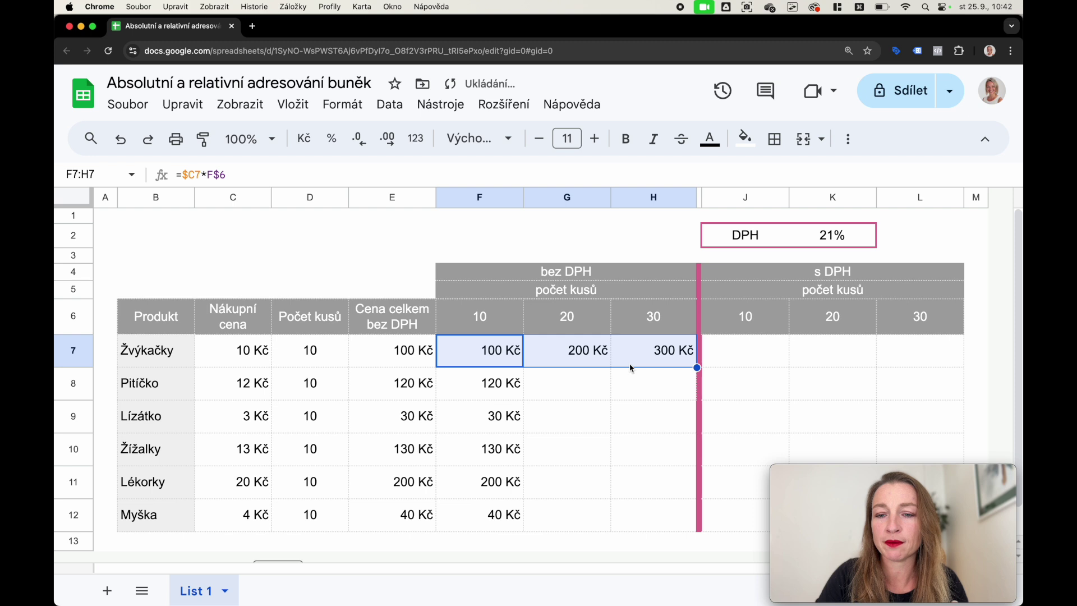
left_click(639, 360)
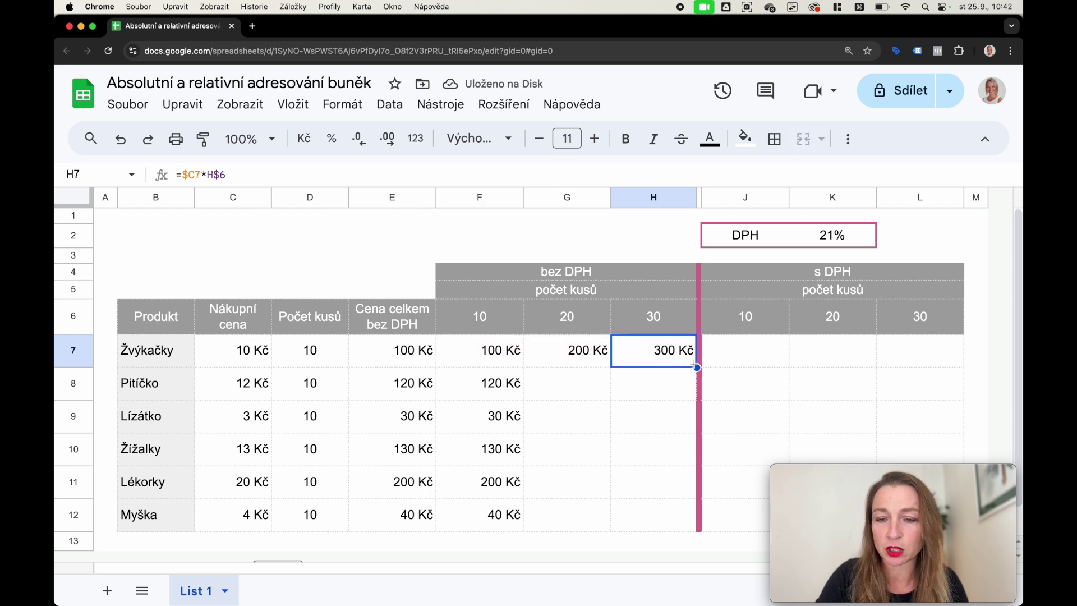
left_click_drag(510, 355, 705, 515)
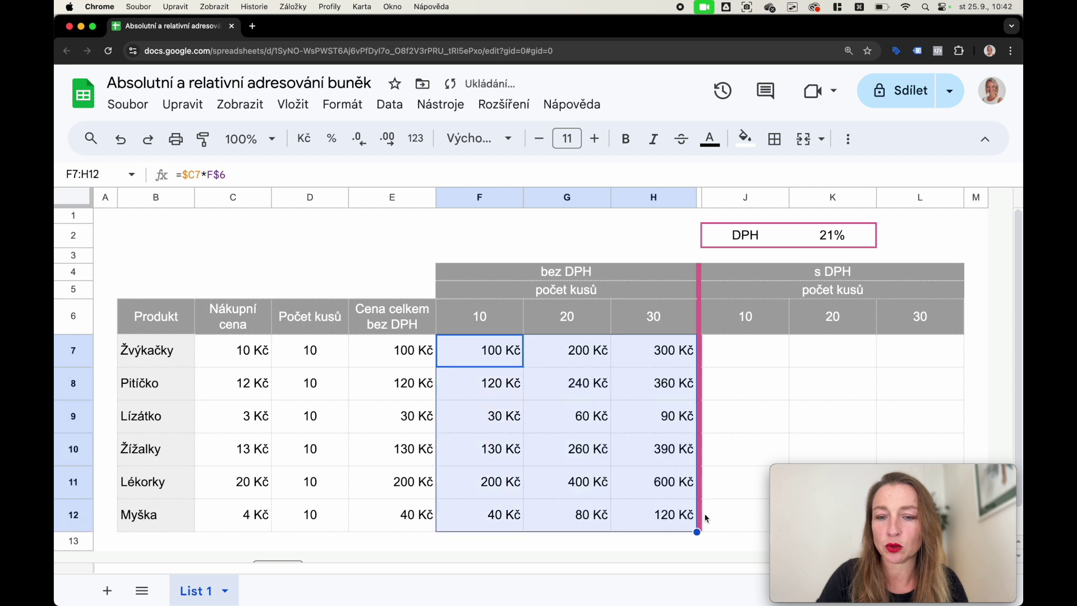
left_click(645, 516)
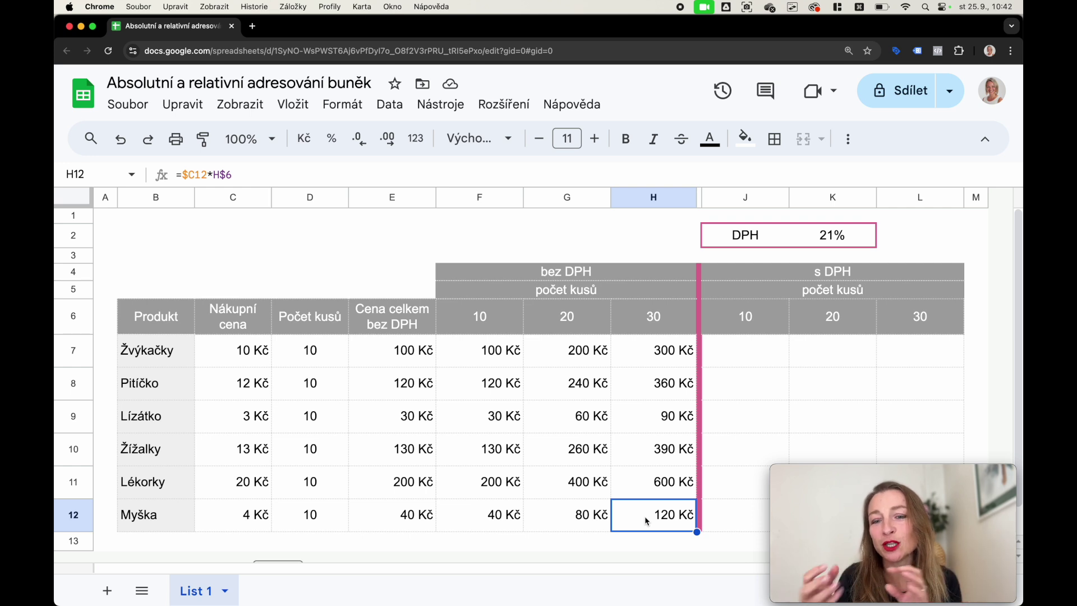
double_click(635, 461)
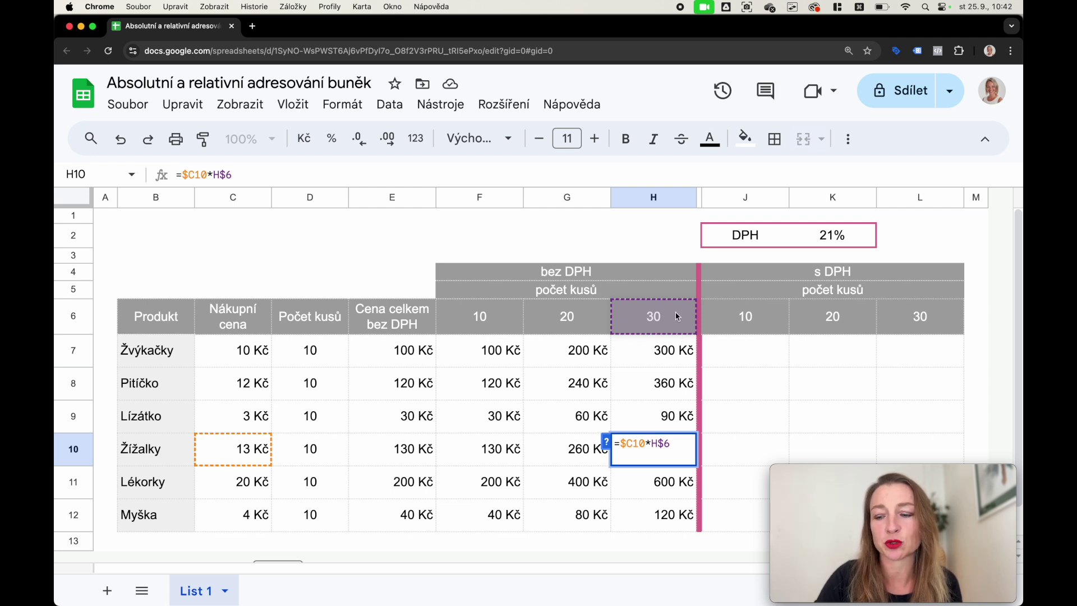
key("Return")
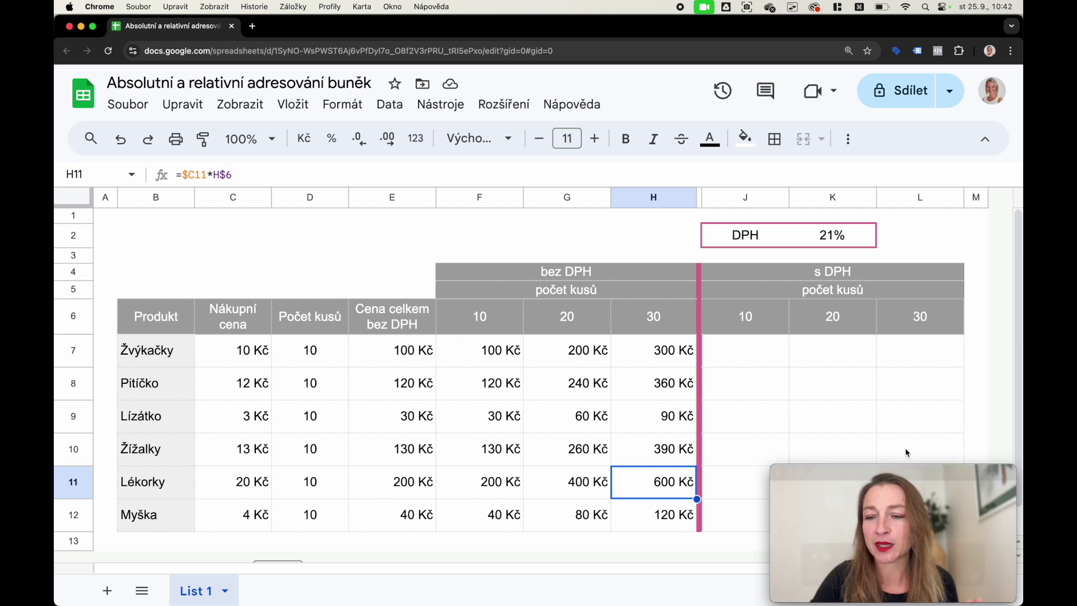
left_click_drag(904, 469, 188, 473)
left_click(765, 489)
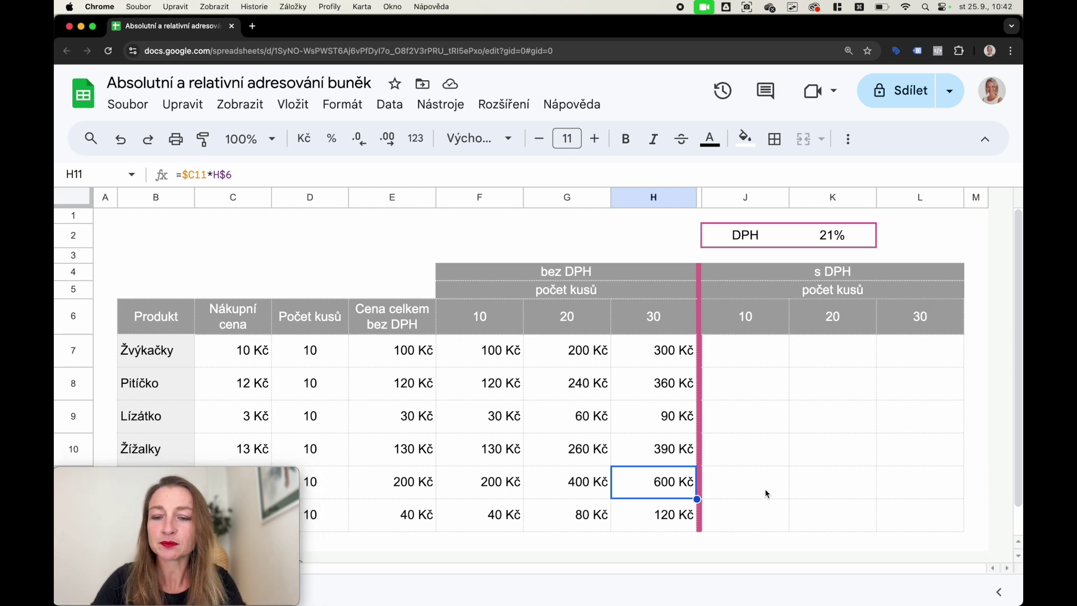
- Enter the formula =F7*K2 in J7 to multiply the first bez DPH price by the DPH rate
left_click(738, 357)
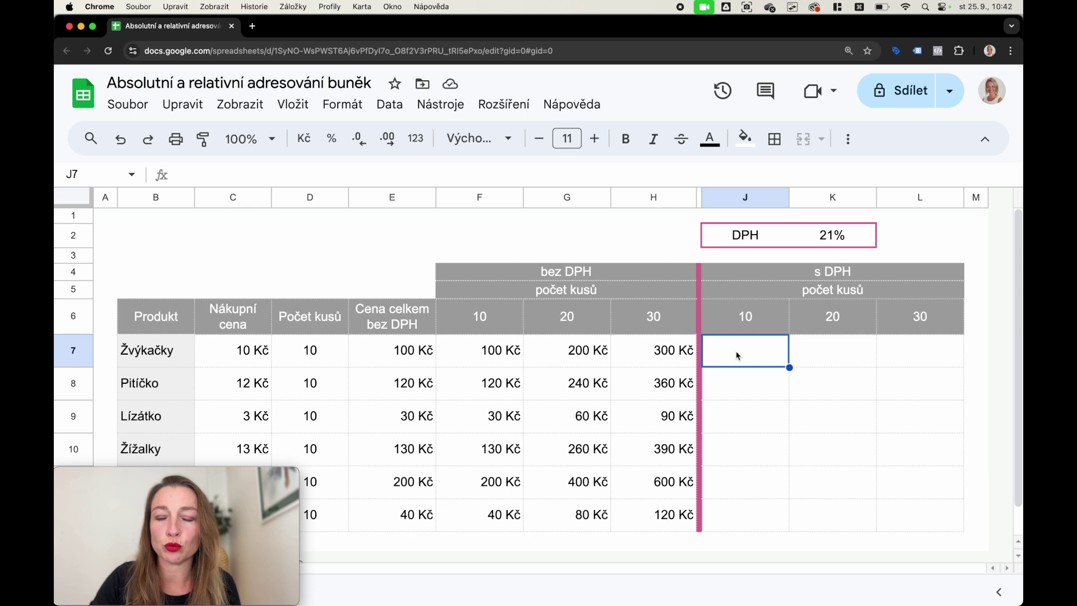
left_click(847, 243)
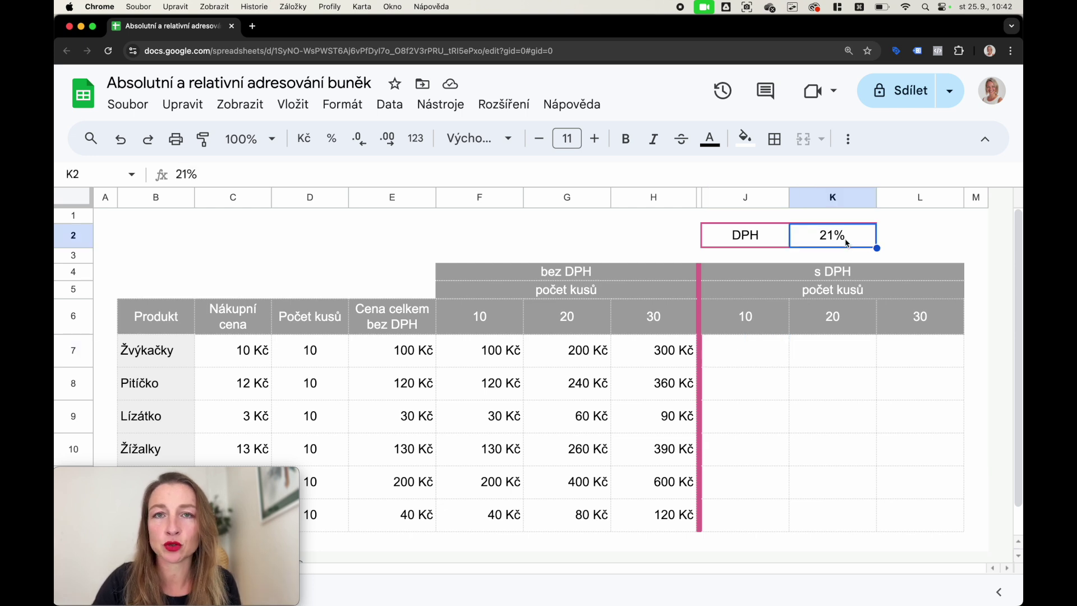
left_click_drag(497, 356, 639, 519)
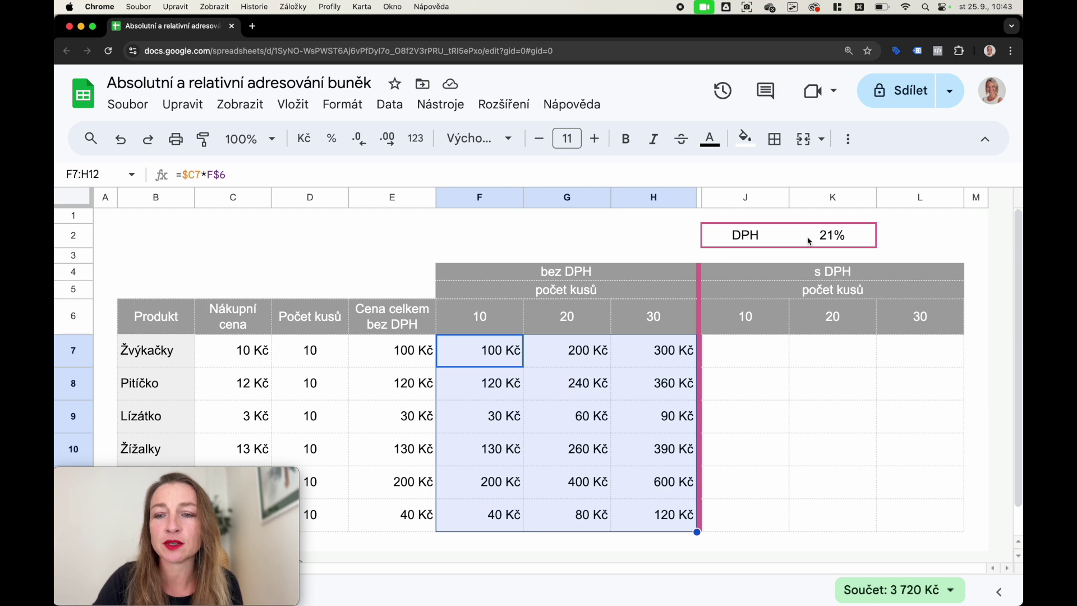
left_click(823, 243)
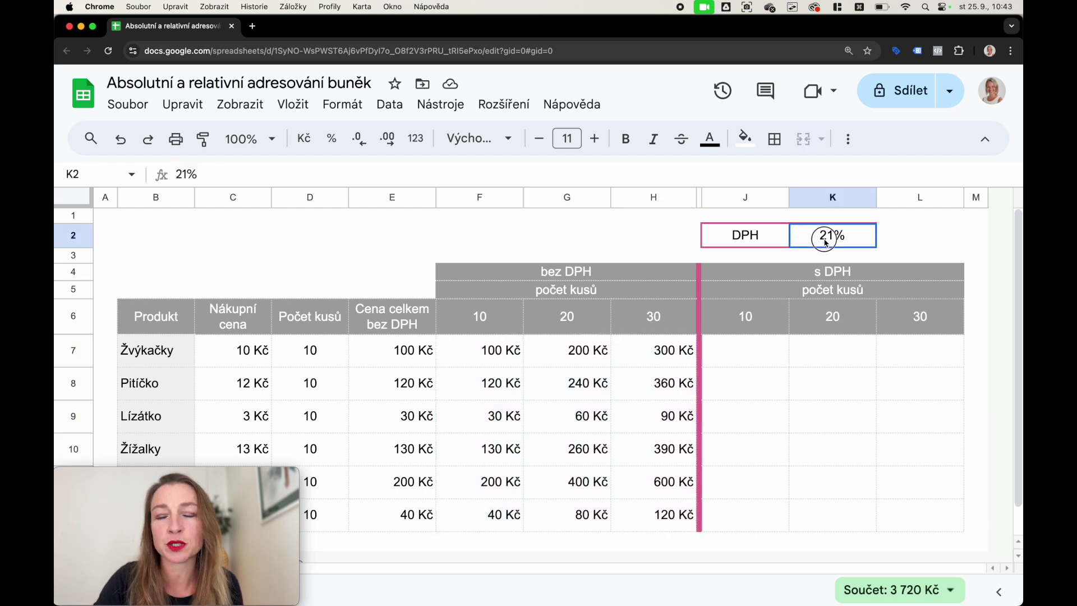
left_click(746, 360)
type("=")
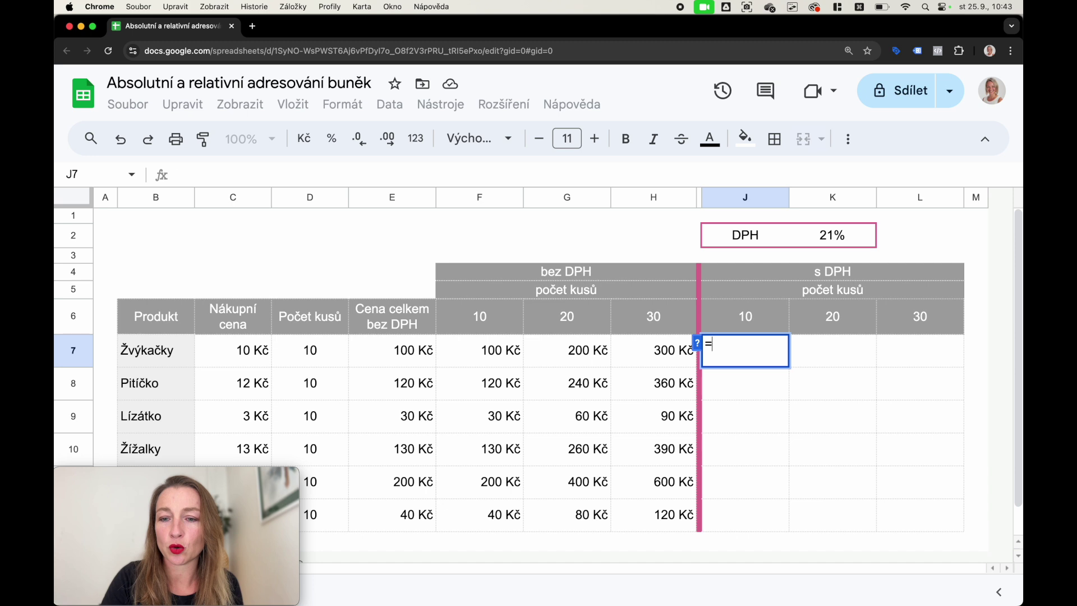
left_click(488, 355)
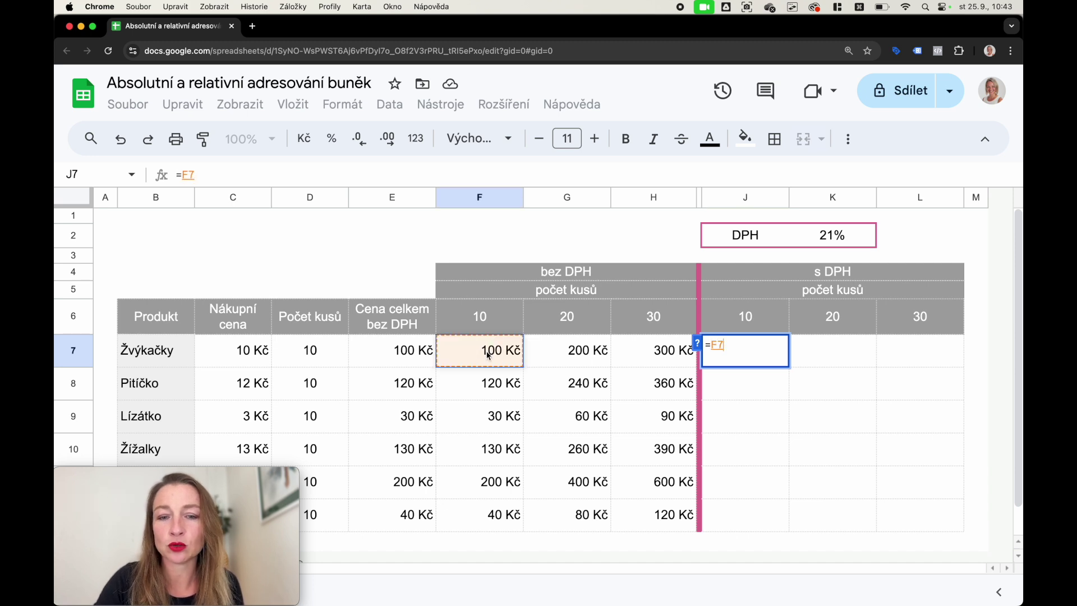
type("*")
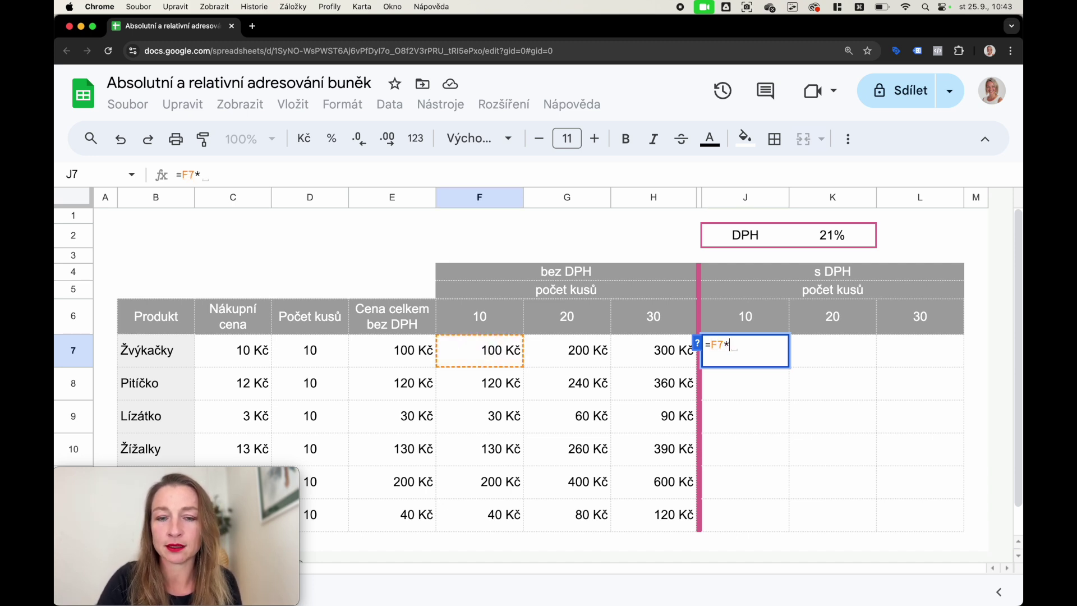
left_click(832, 242)
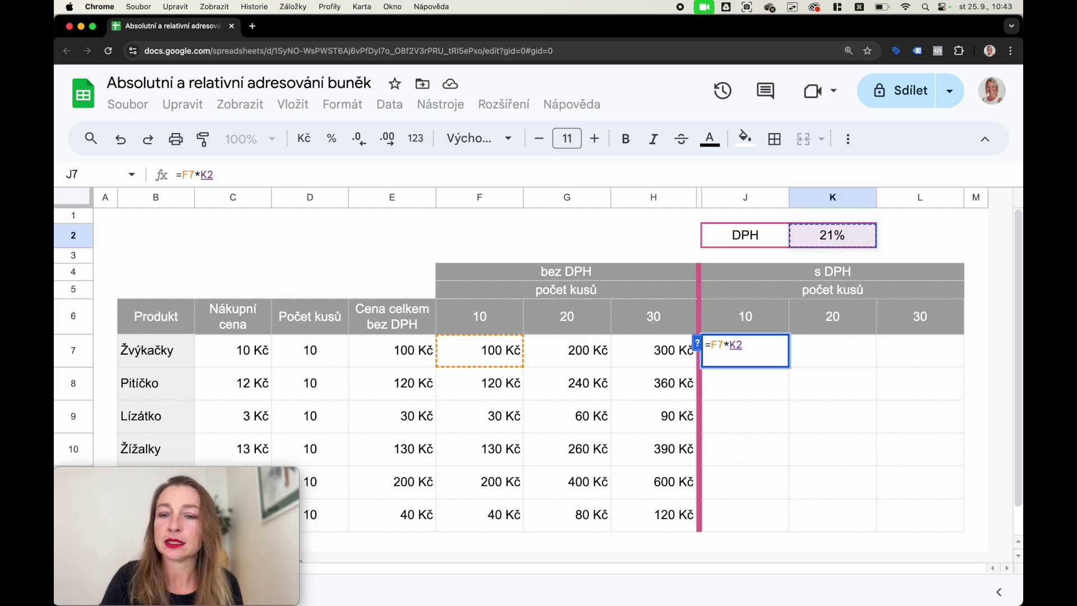
key("Return")
- Change the merged header J4:L4 above the second price block to DPH
left_click(816, 279)
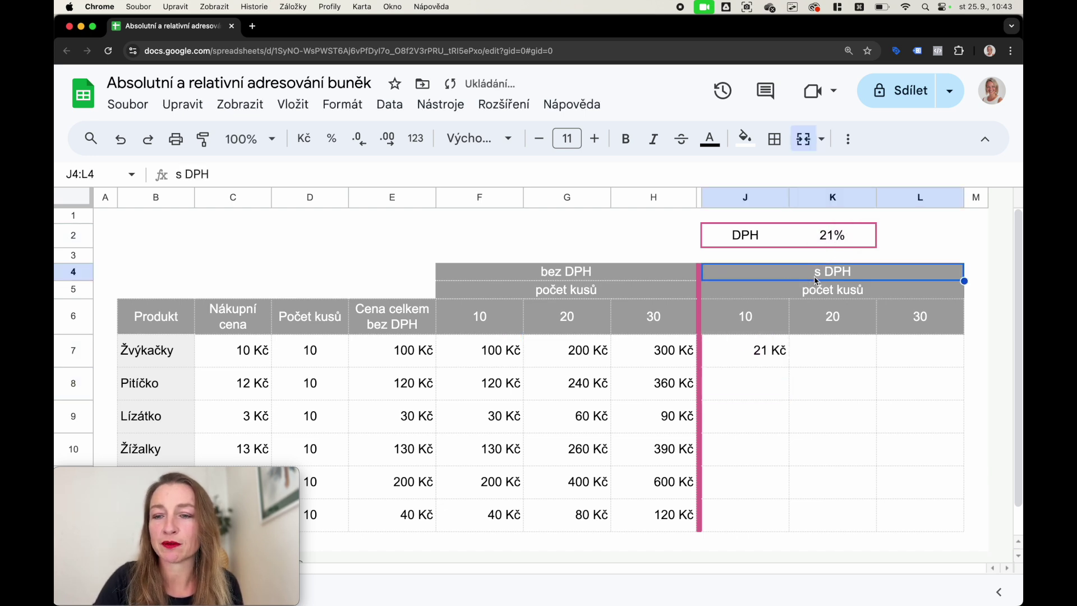
double_click(816, 275)
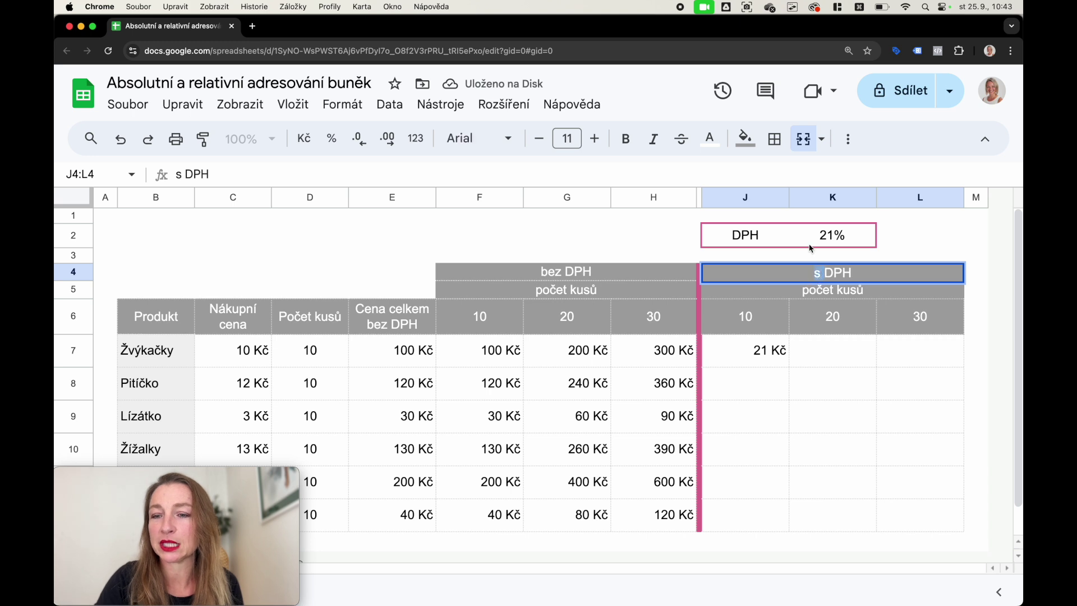
key("BackSpace")
key("Return")
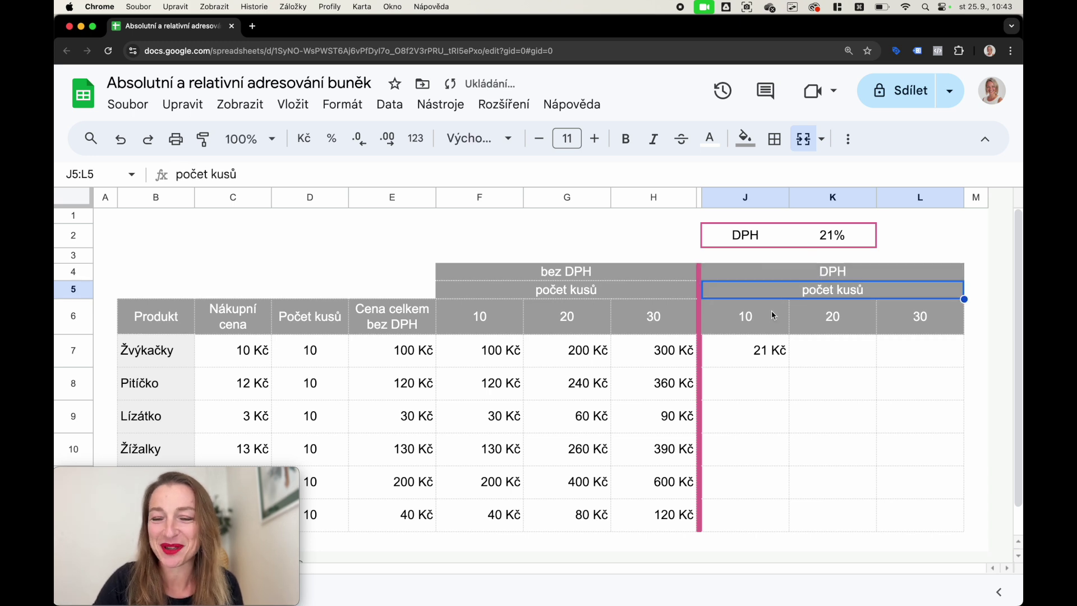
- Fill the J7 formula down to J12 and inspect the cell references in the J8 formula
left_click(773, 350)
left_click_drag(790, 368, 779, 531)
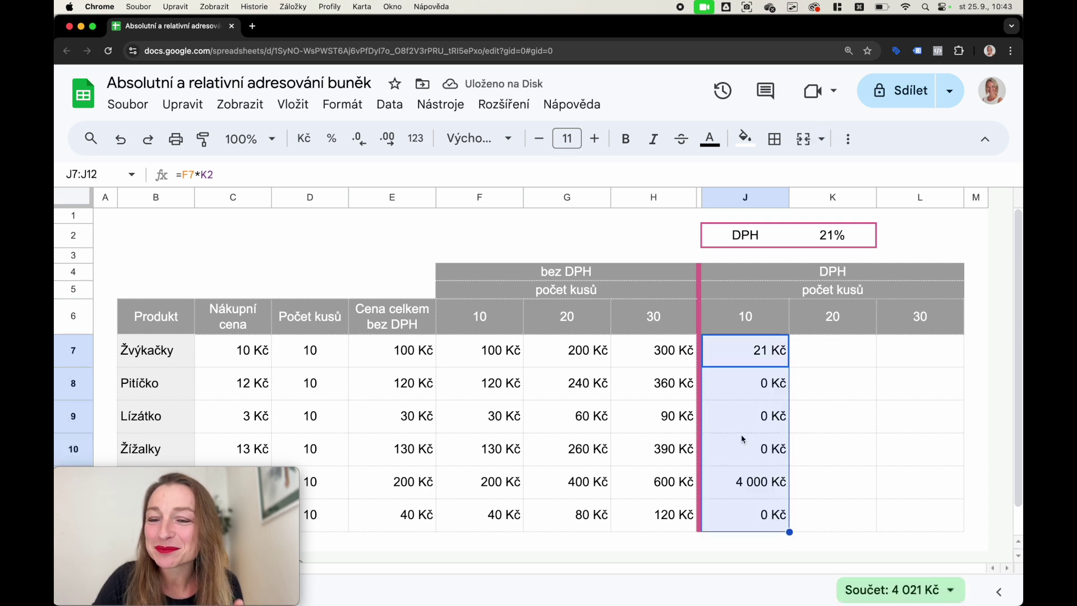
left_click(764, 385)
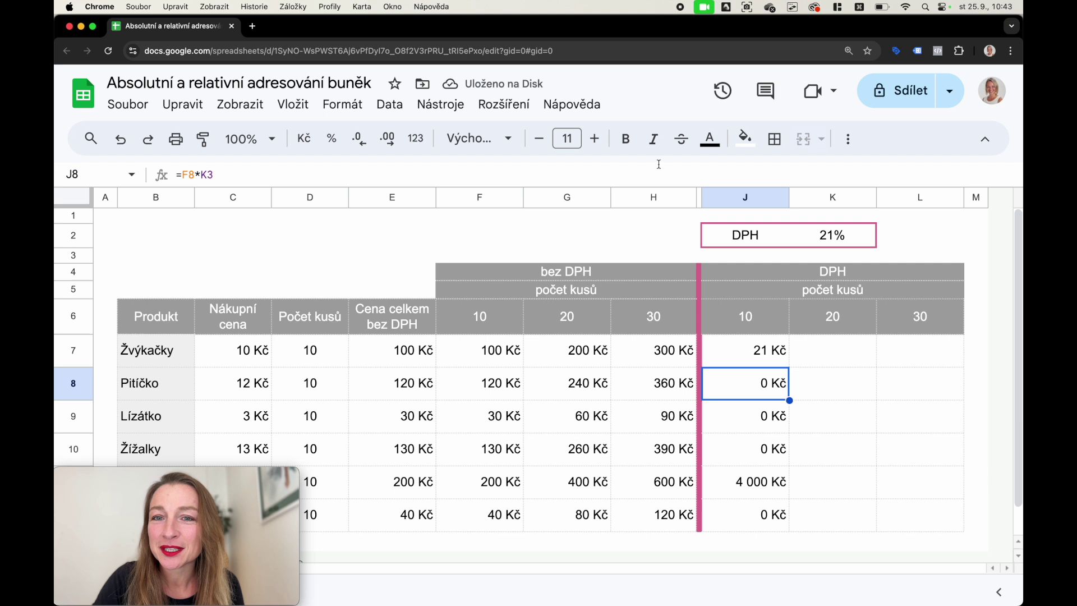
double_click(761, 379)
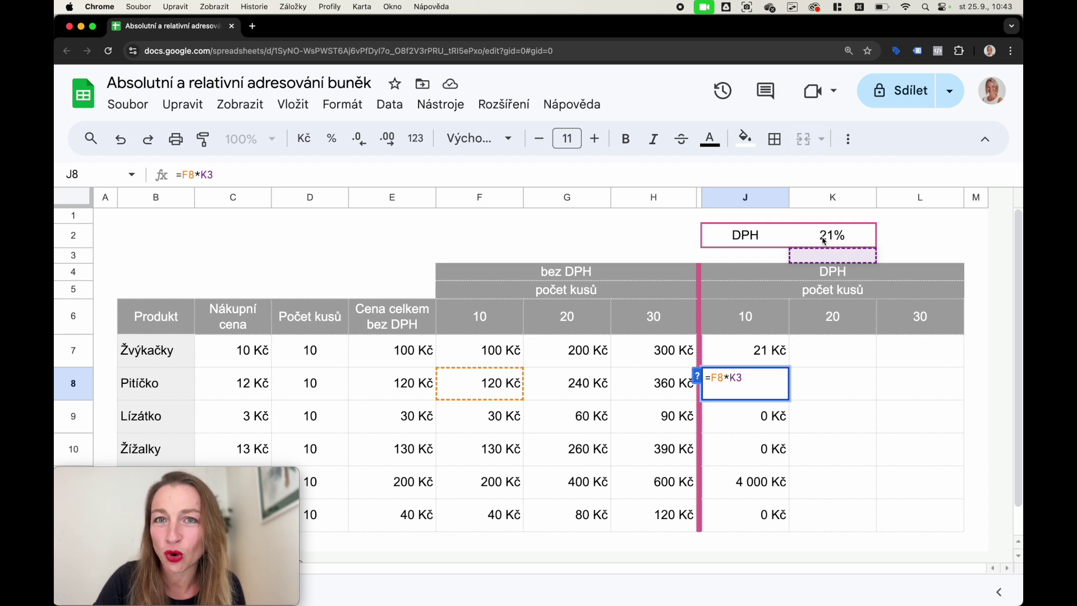
- Leave the J8 formula and clear the wrongly copied DPH results from J8:J12
key("Escape")
left_click_drag(788, 397, 788, 524)
key("Delete")
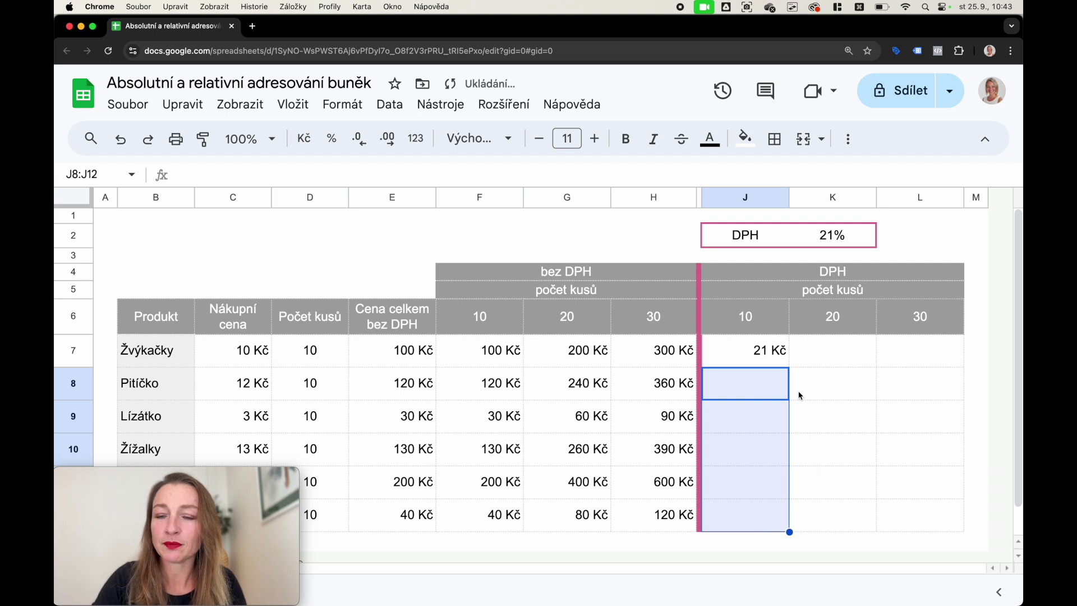
- Make the DPH rate reference in the J7 formula absolute so it reads =F7*$K$2
left_click(751, 357)
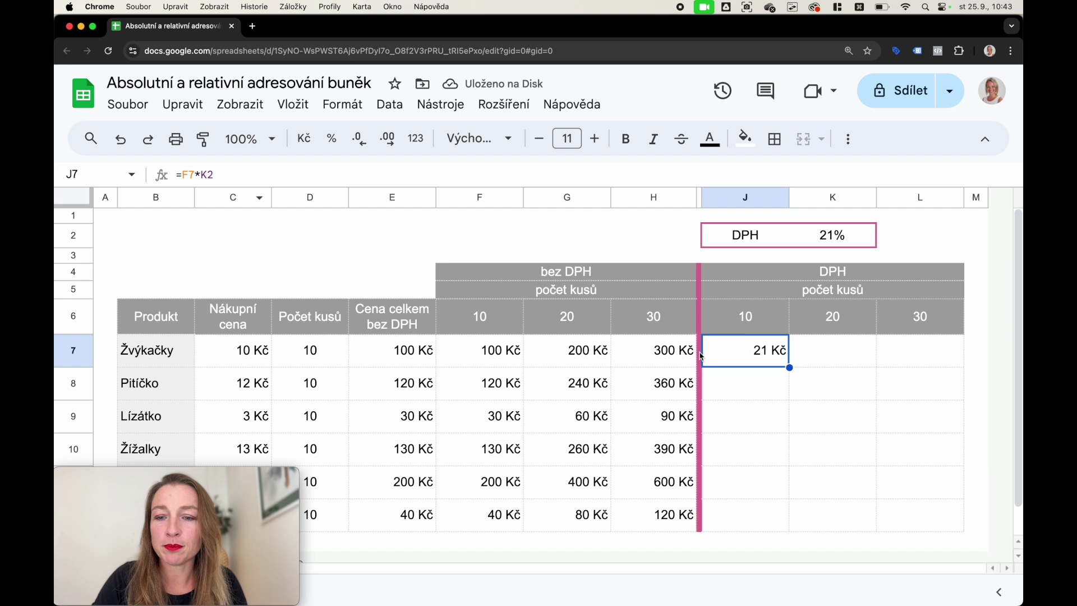
double_click(750, 351)
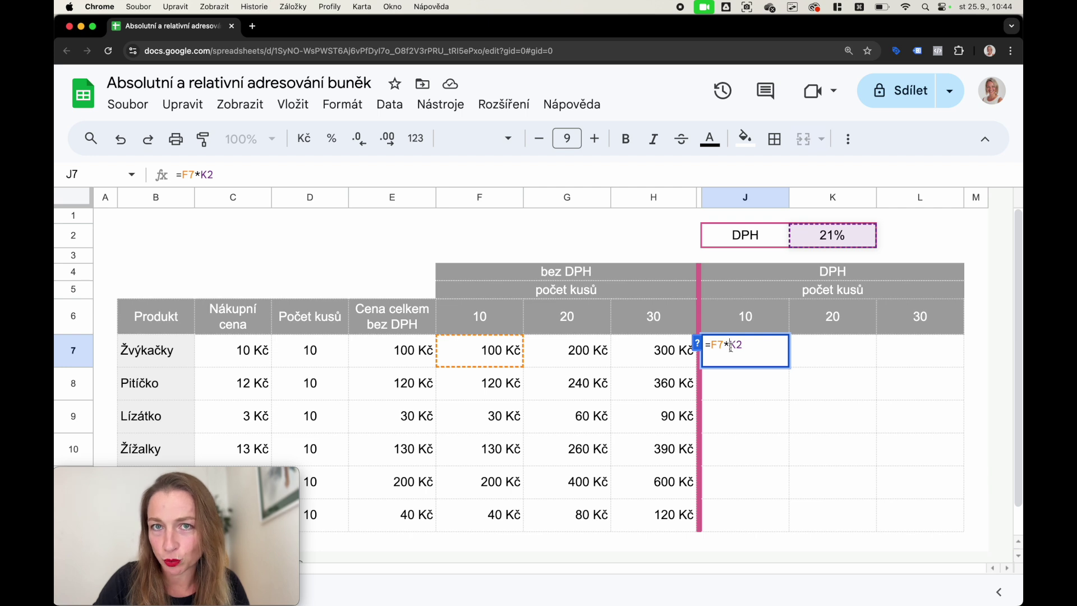
left_click(739, 350)
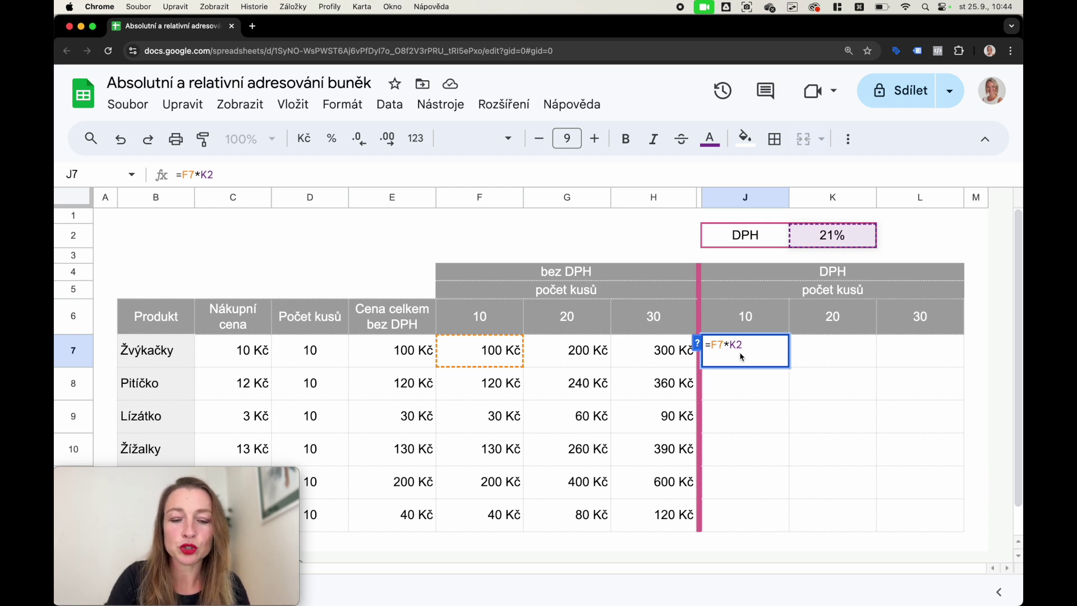
key("F4")
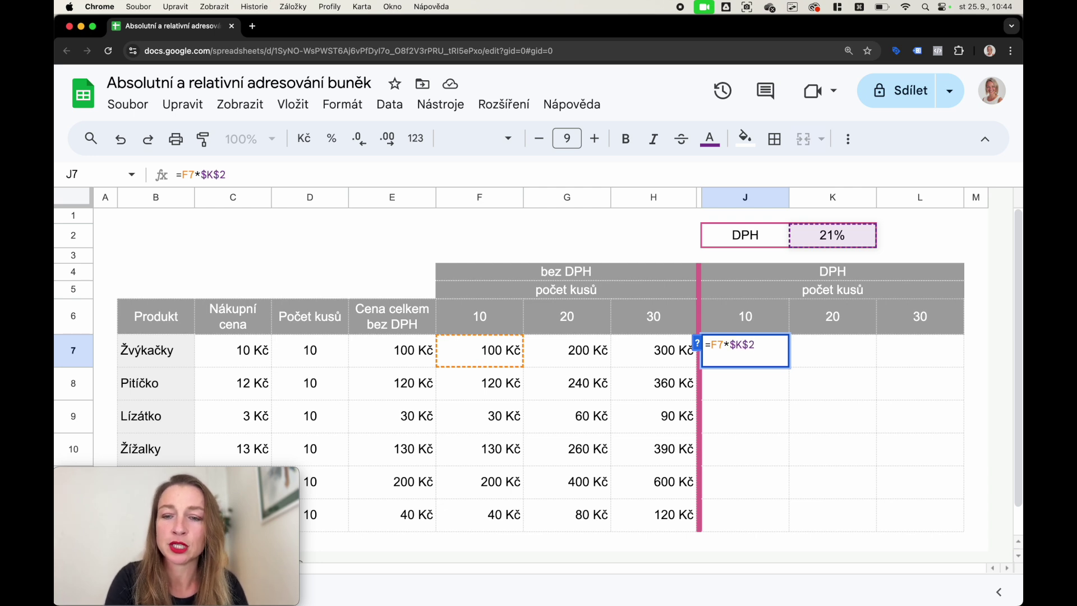
- Cycle the DPH rate reference in J7 through the mixed forms K$2 and $K2 and back to $K$2
key("F4")
key("F4")
key("F4")
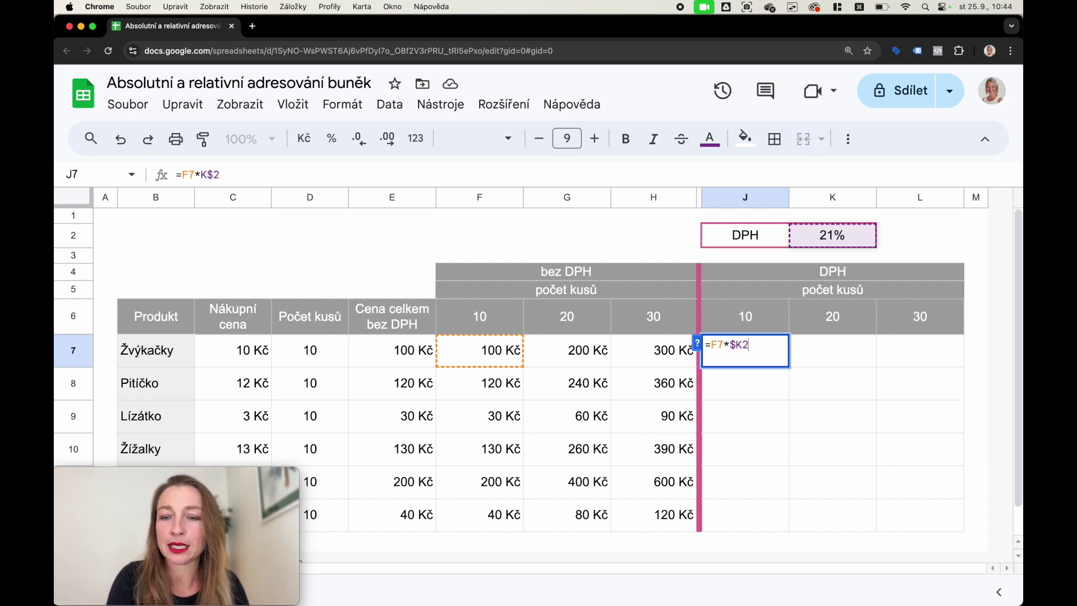
key("F4")
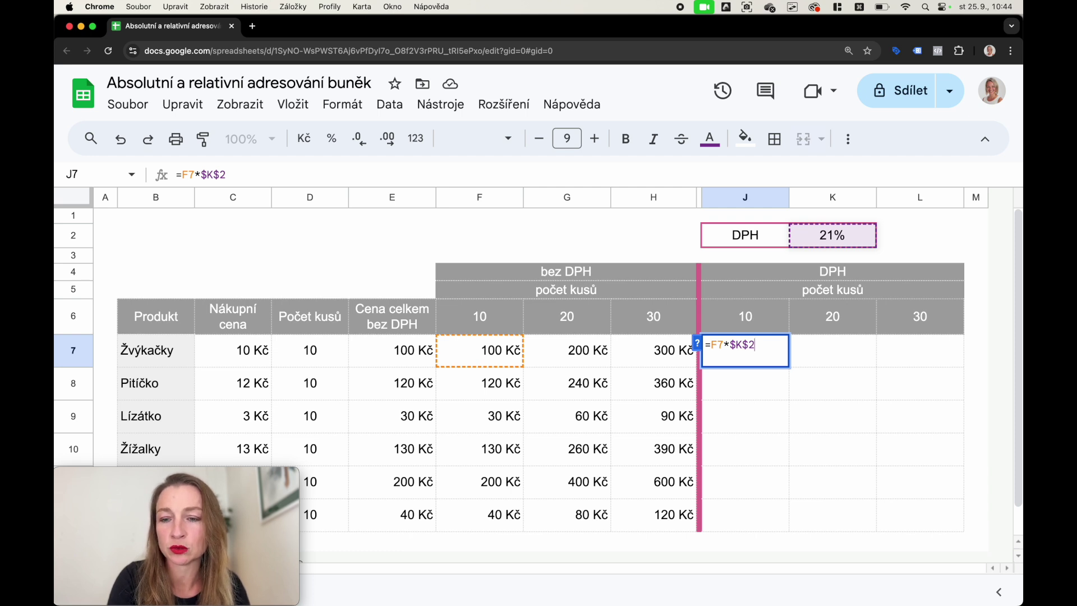
key("F4")
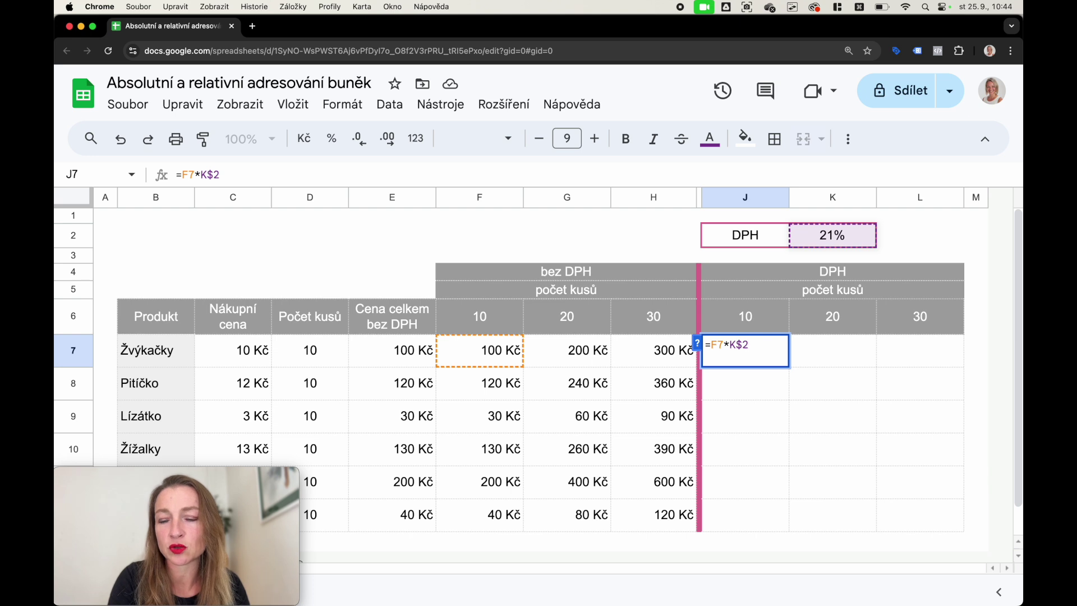
key("F4")
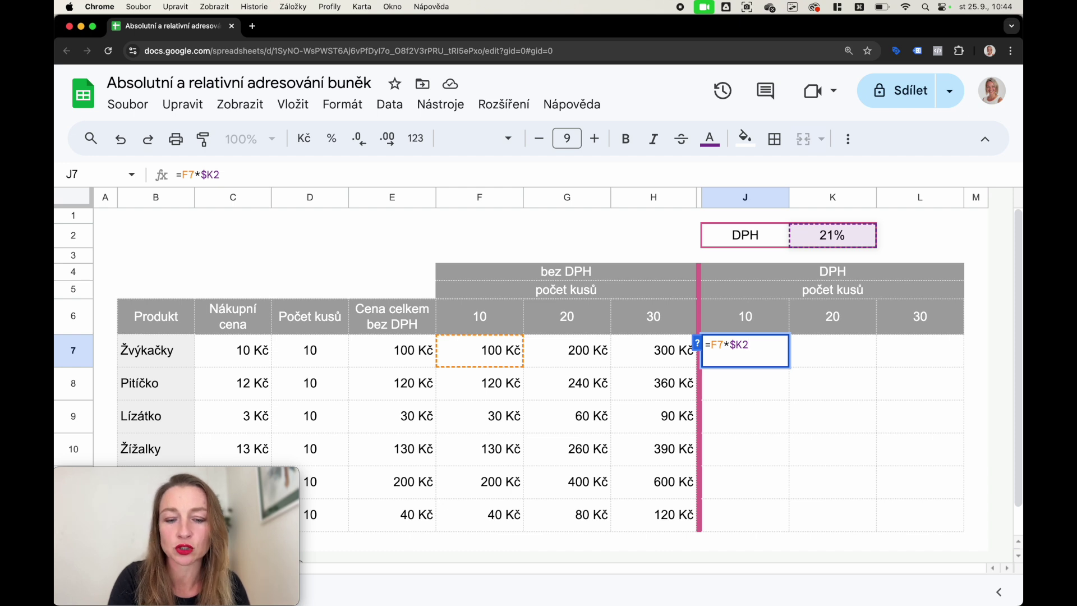
key("F4")
key("F4")
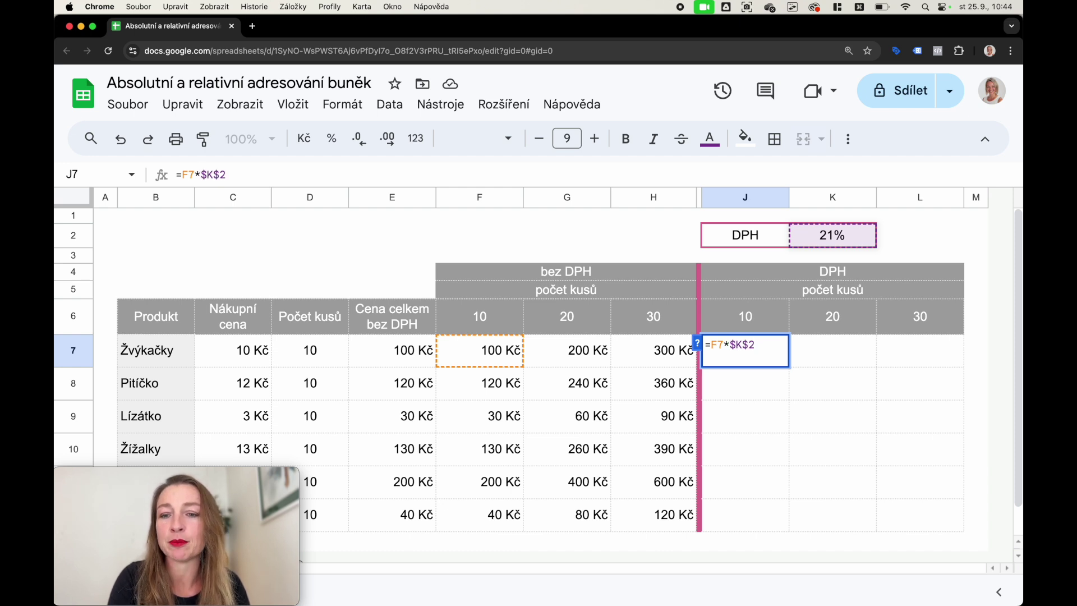
- Examine the column and row parts of the $K$2 reference in J7 and accept the formula =F7*$K$2
key("ctrl+super+space")
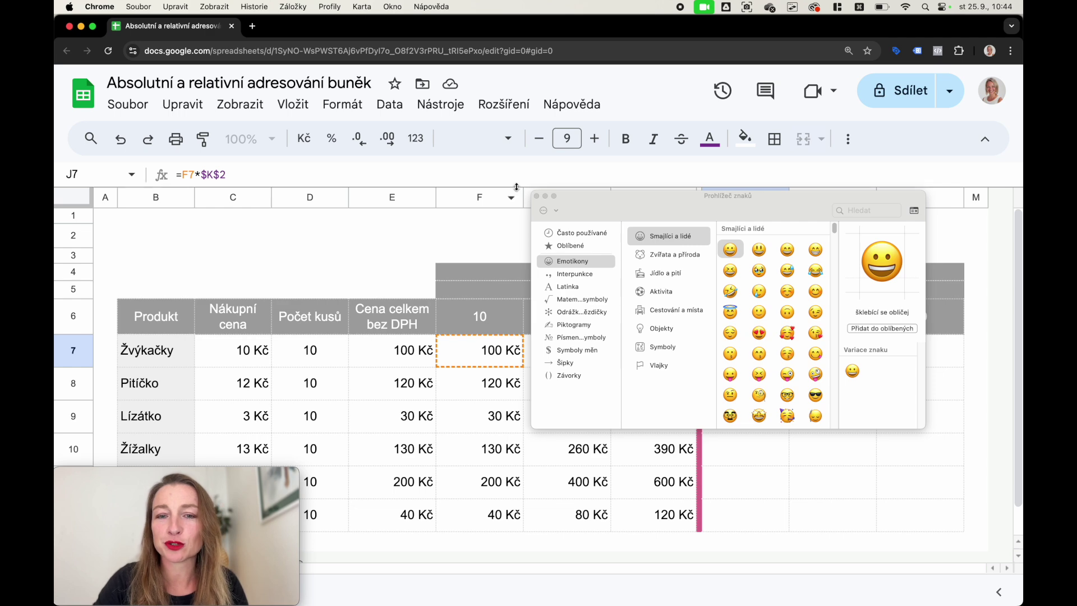
left_click(536, 196)
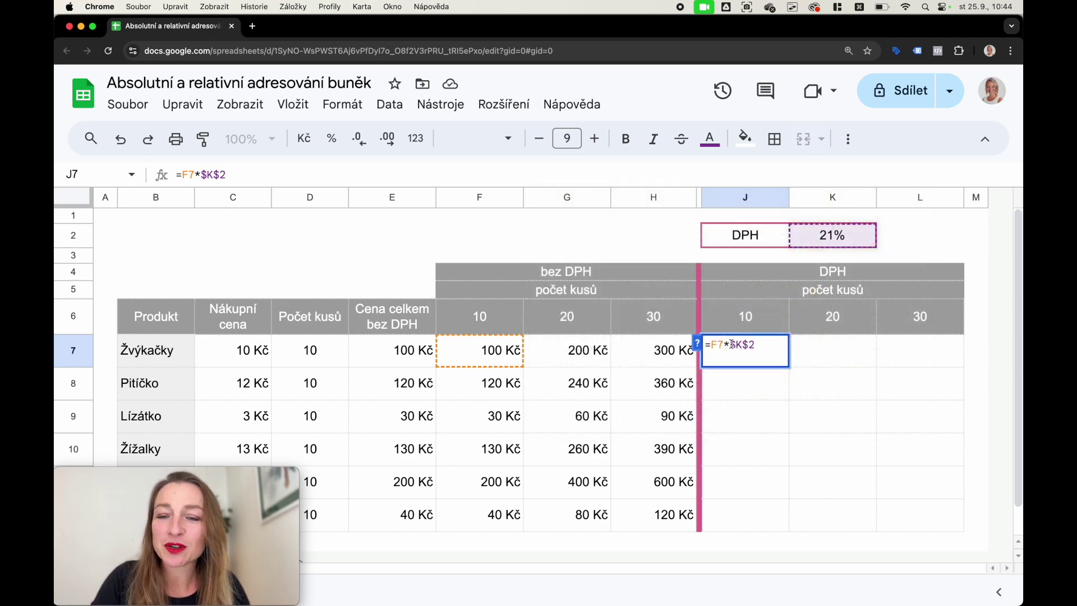
mouse_move(732, 345)
left_mouse_down()
mouse_move(752, 344)
mouse_move(742, 345)
left_mouse_up()
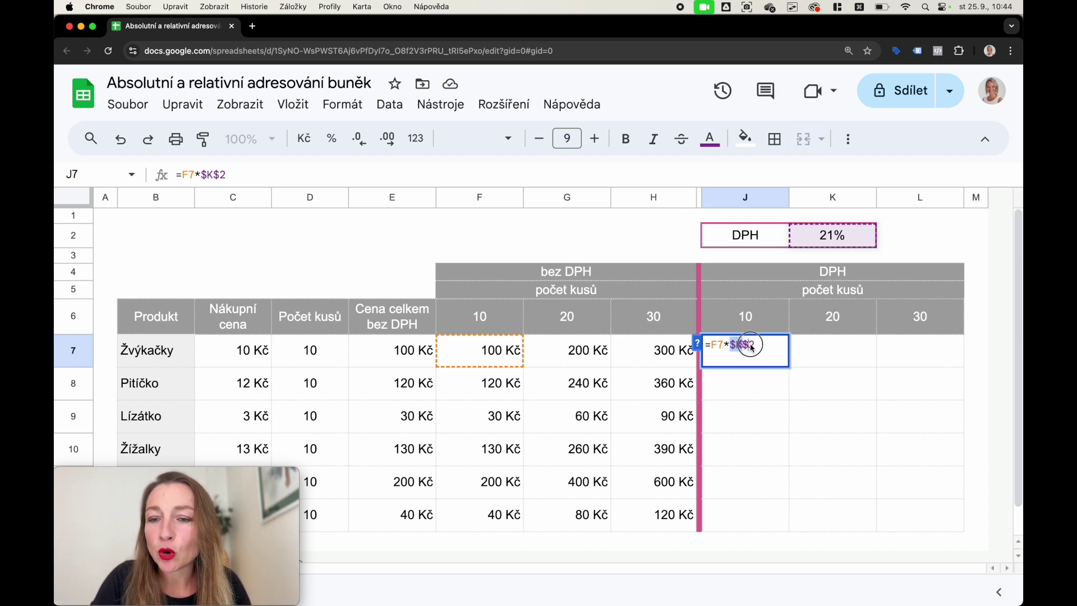
mouse_move(742, 345)
left_mouse_down()
mouse_move(760, 343)
mouse_move(733, 345)
mouse_move(743, 347)
left_mouse_up()
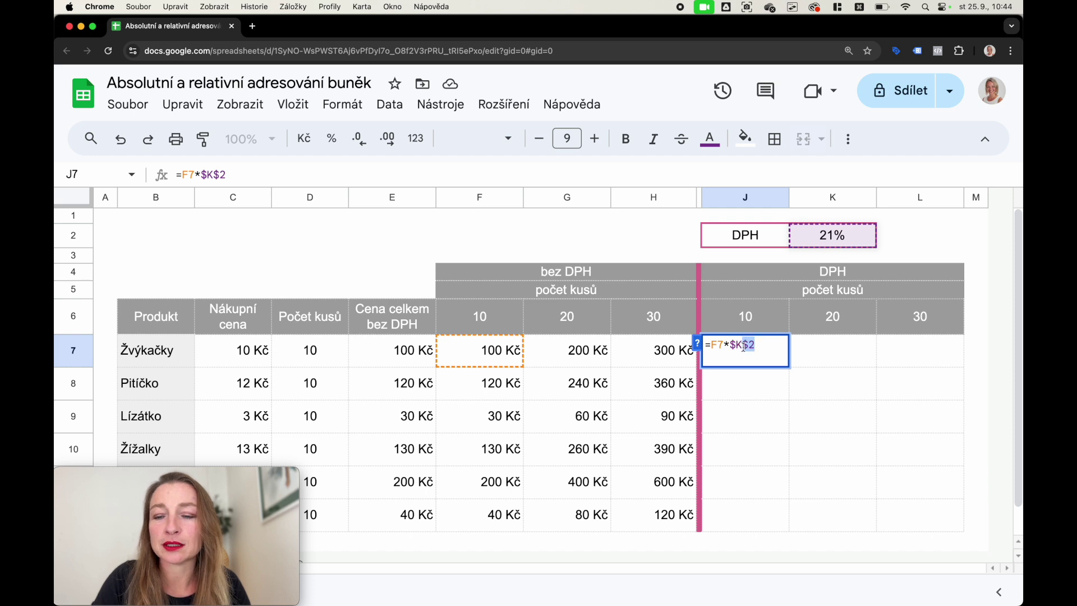
left_click(824, 235)
left_click(756, 348)
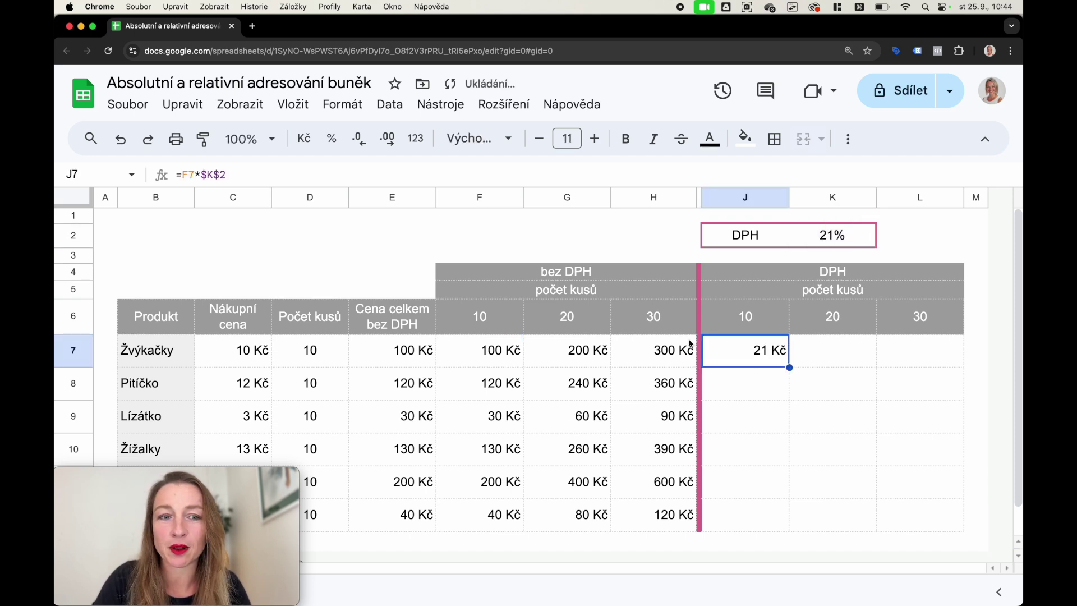
- Reopen the accepted J7 formula to review its relative price reference and absolute DPH rate reference
double_click(742, 358)
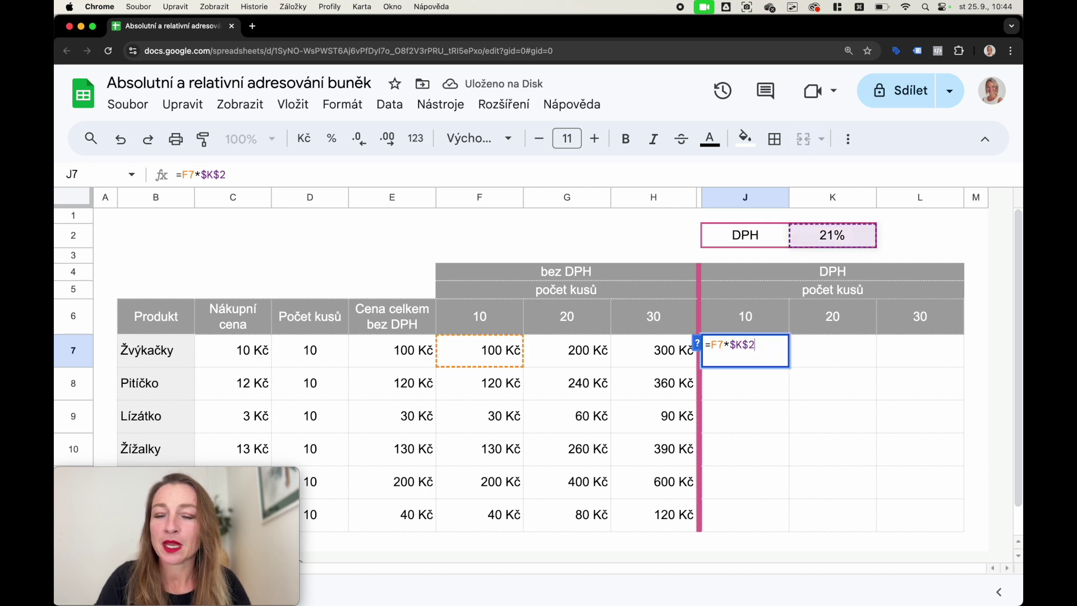
key("Return")
key("Up")
double_click(750, 354)
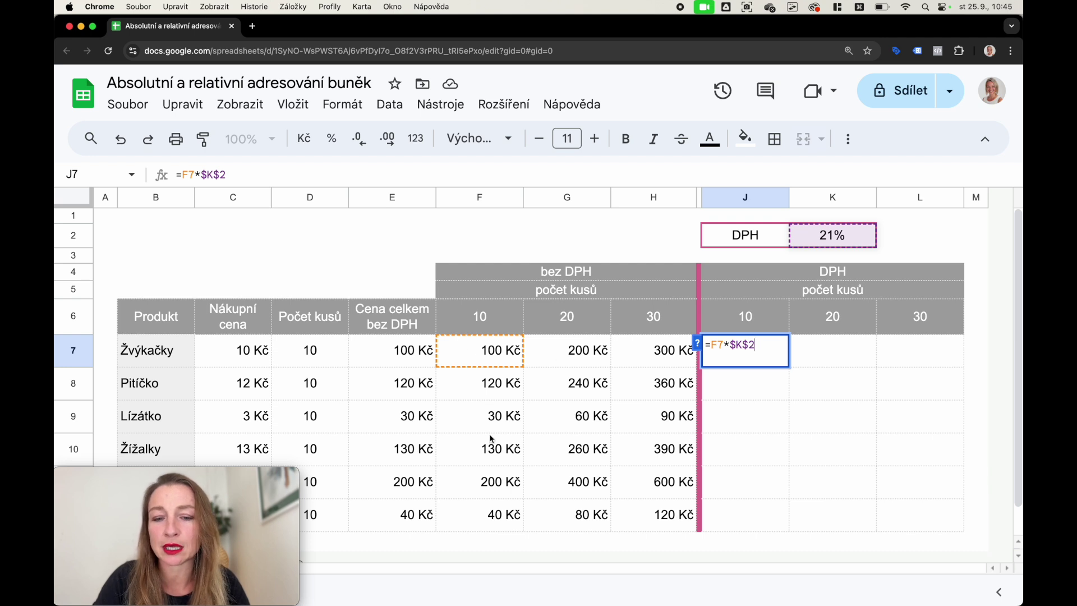
key("Return")
- Copy the J7 formula into the whole DPH block J7:L12
left_click(730, 359)
key("ctrl+c")
key("shift+Right")
key("shift+Right")
key("shift+Down")
key("shift+Down")
key("shift+Down")
key("shift+Down")
key("shift+Down")
key("ctrl+v")
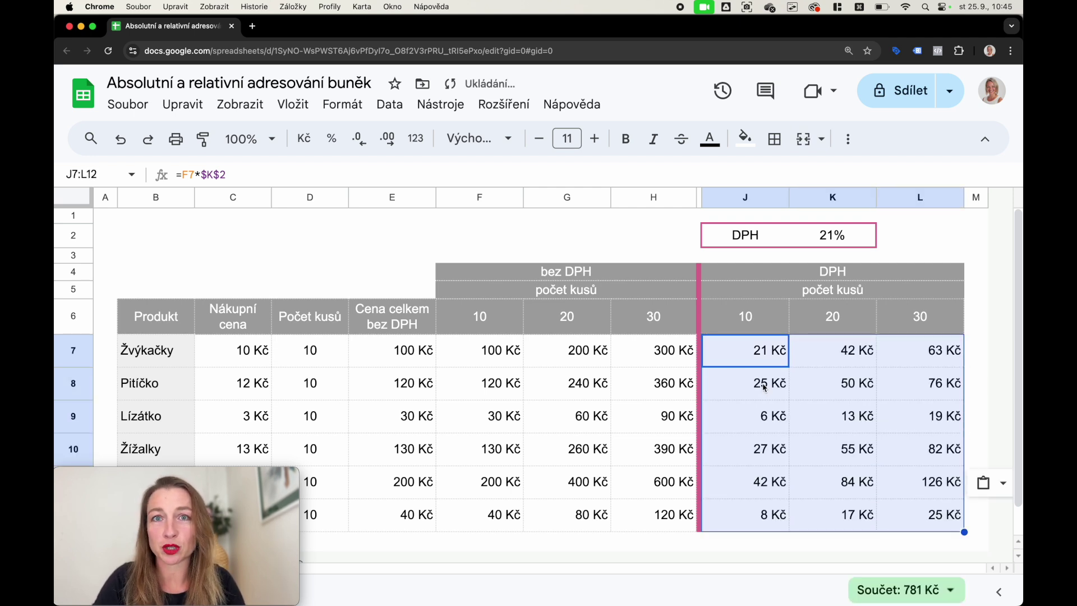
- Inspect the copied formula in L11 to check which price and DPH rate cells it references
left_click(925, 485)
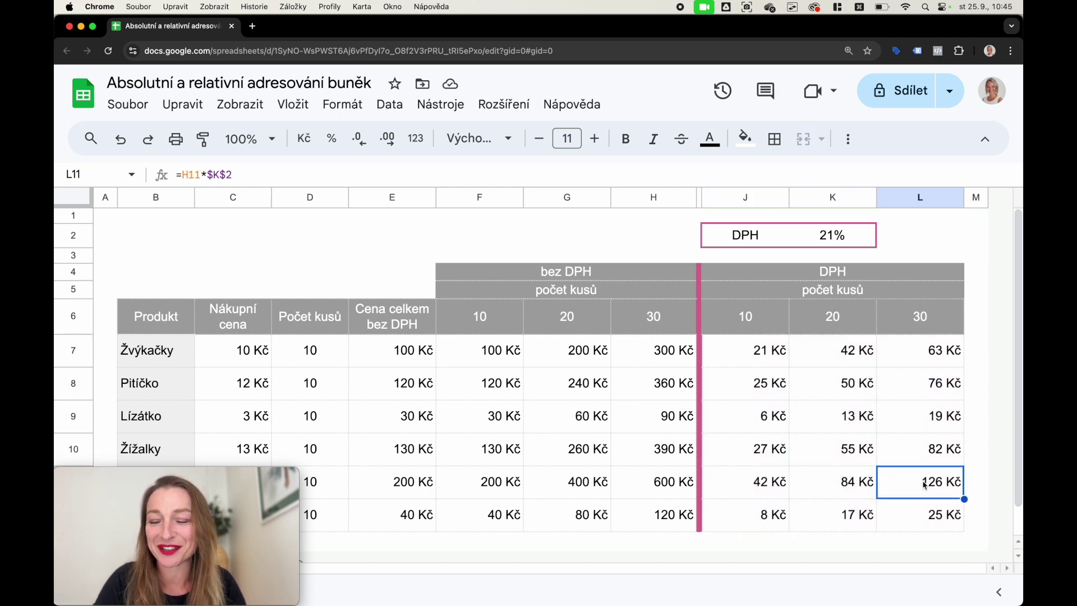
double_click(925, 485)
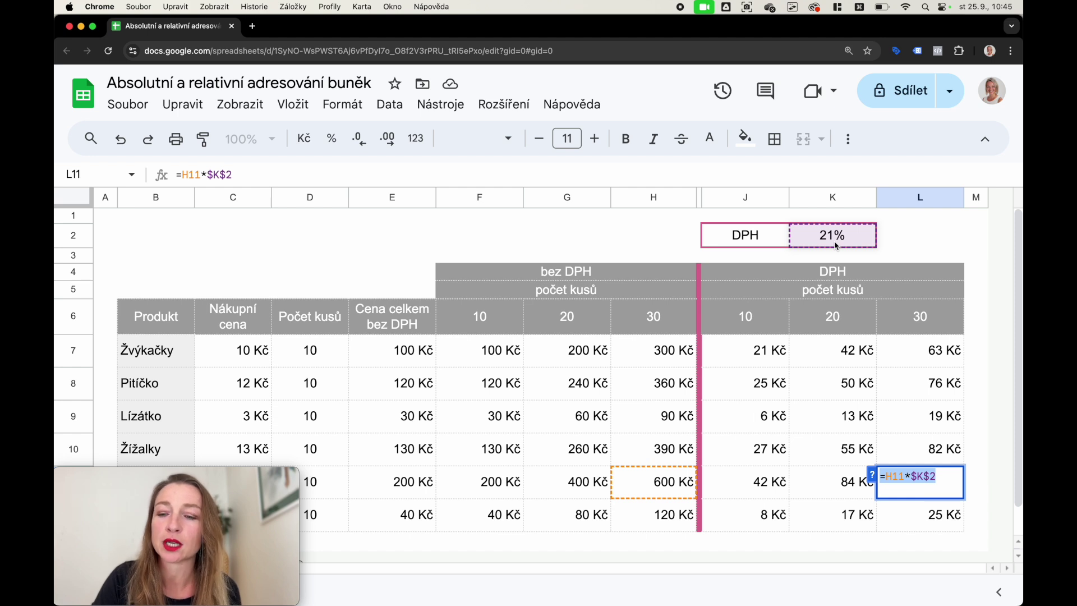
key("Return")
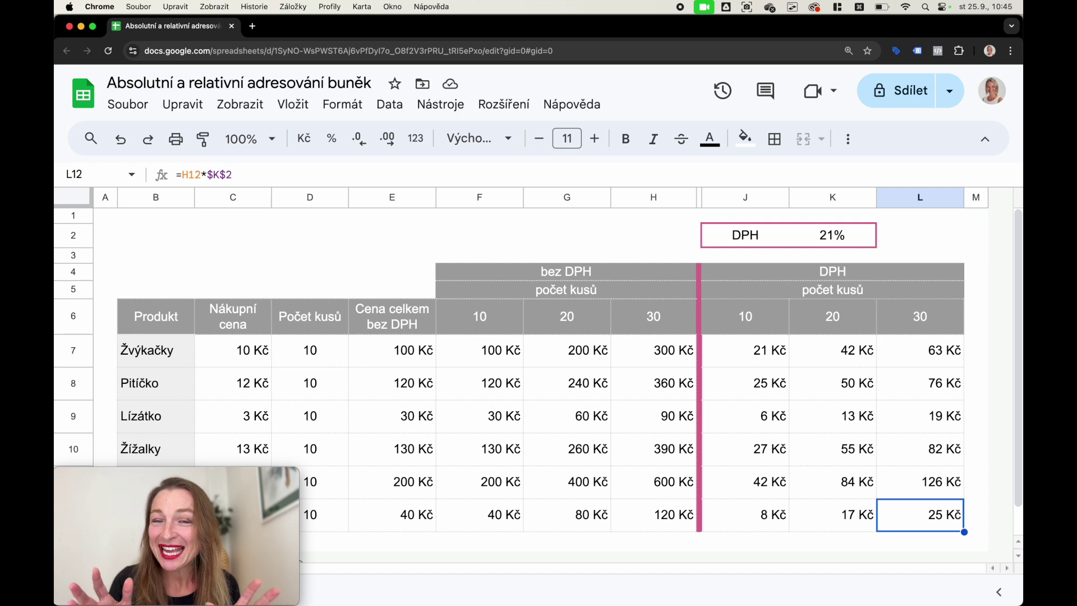
- Inspect the copied formula in K9 and highlight the dollar sign fixing the column in $K$2
double_click(828, 415)
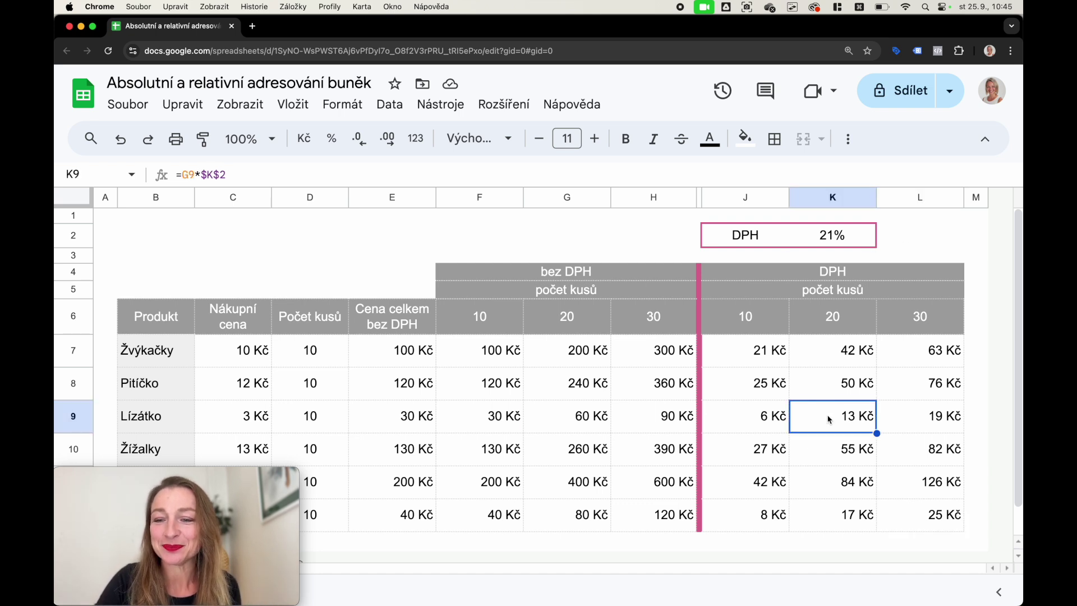
left_click_drag(816, 411, 821, 411)
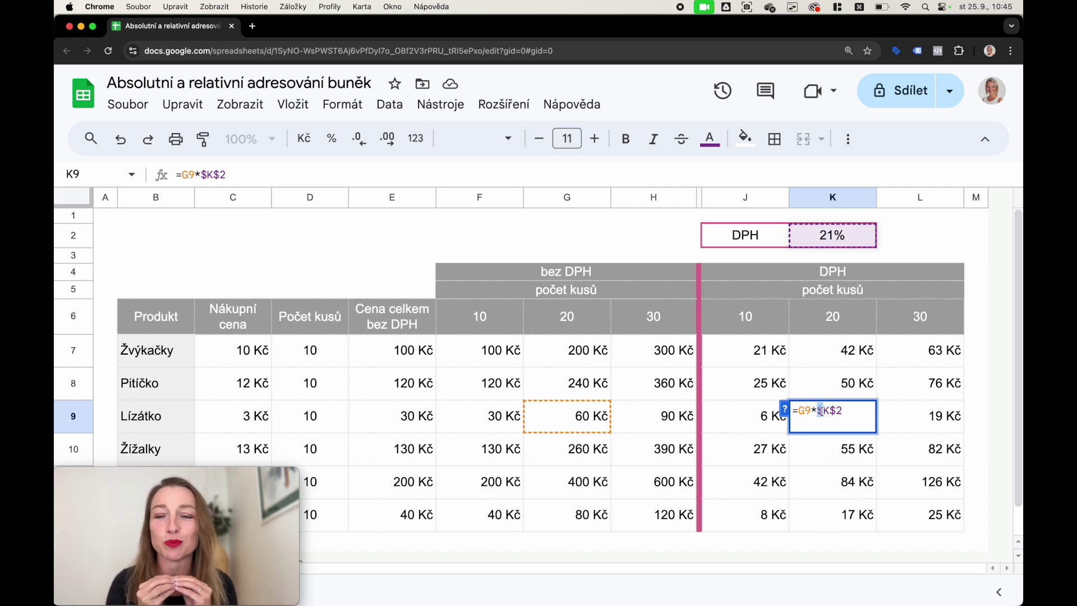
left_click_drag(820, 411, 829, 412)
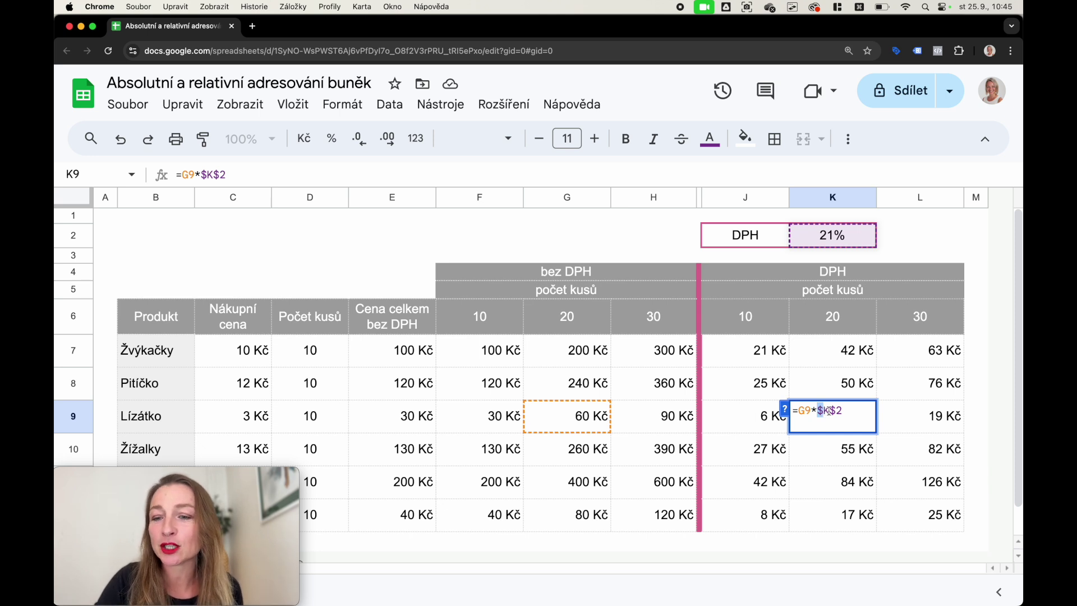